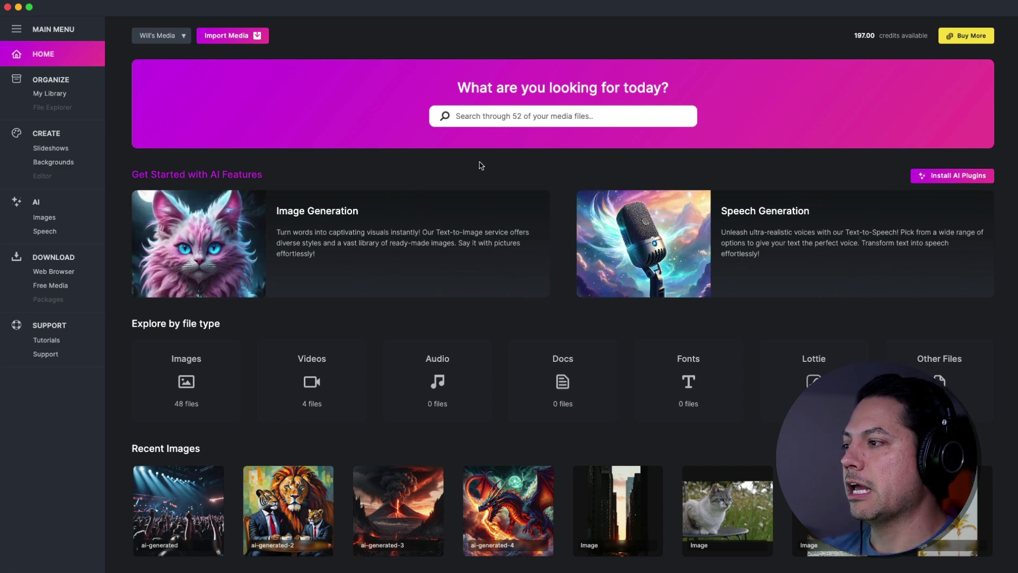
{"action": "left_click", "coordinate": [336, 235]}
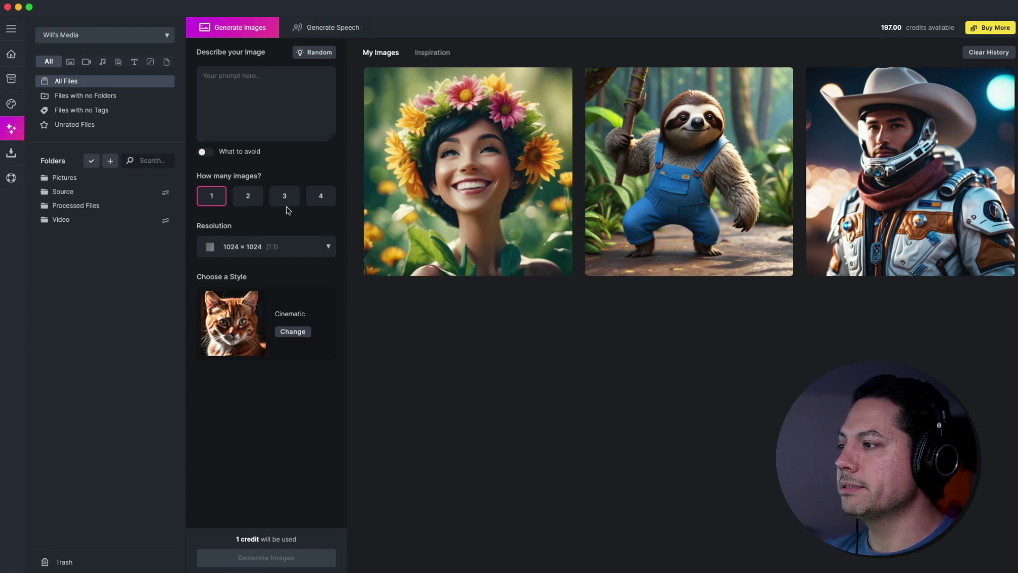
{"action": "mouse_move", "coordinate": [668, 242]}
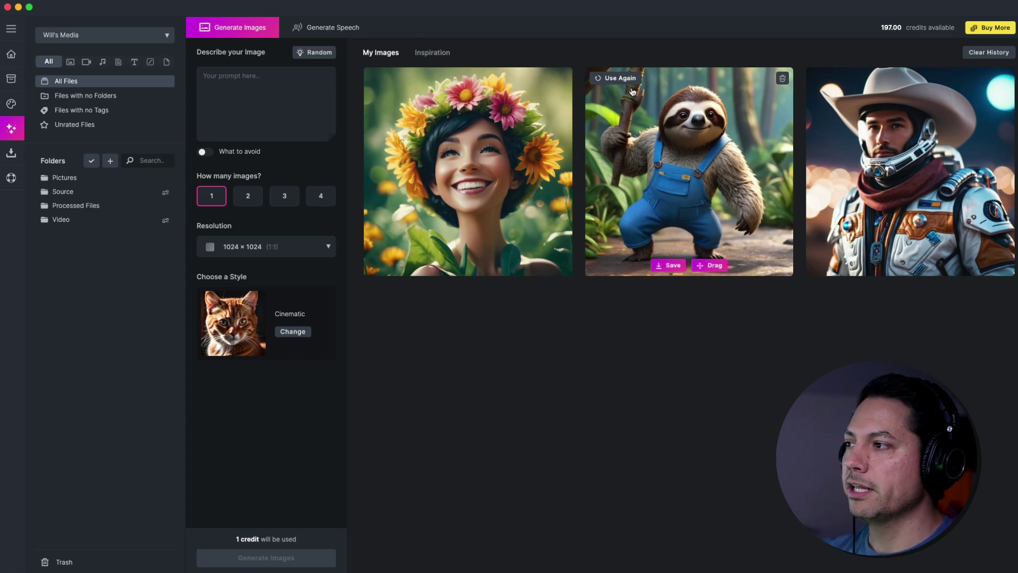
- Browse the Inspiration gallery of example images and prompts, such as a flower bouquet, salad and rice terraces
{"action": "left_click", "coordinate": [432, 53]}
{"action": "mouse_move", "coordinate": [587, 201]}
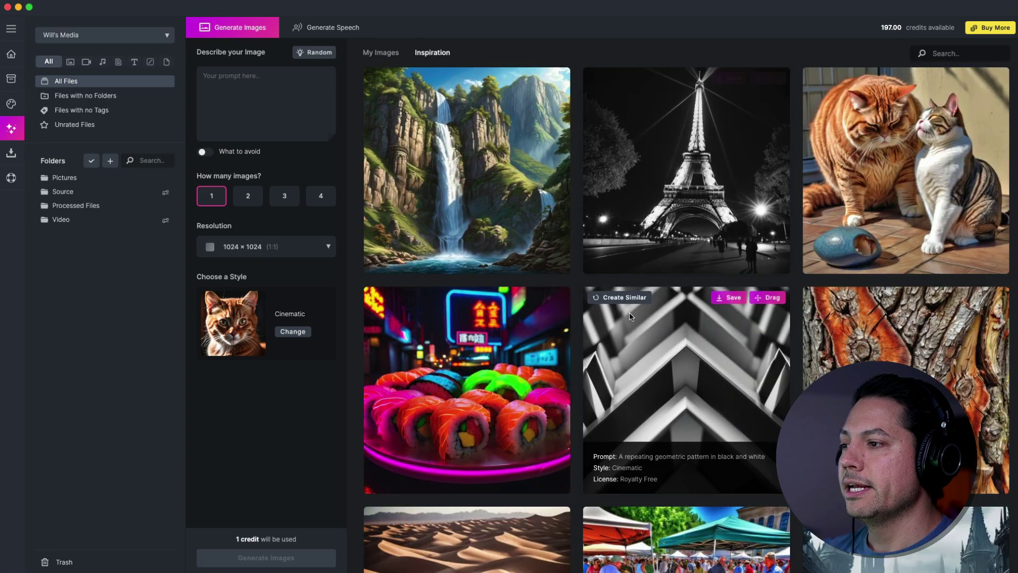
{"action": "scroll", "coordinate": [631, 319], "scroll_direction": "down", "scroll_amount": 10}
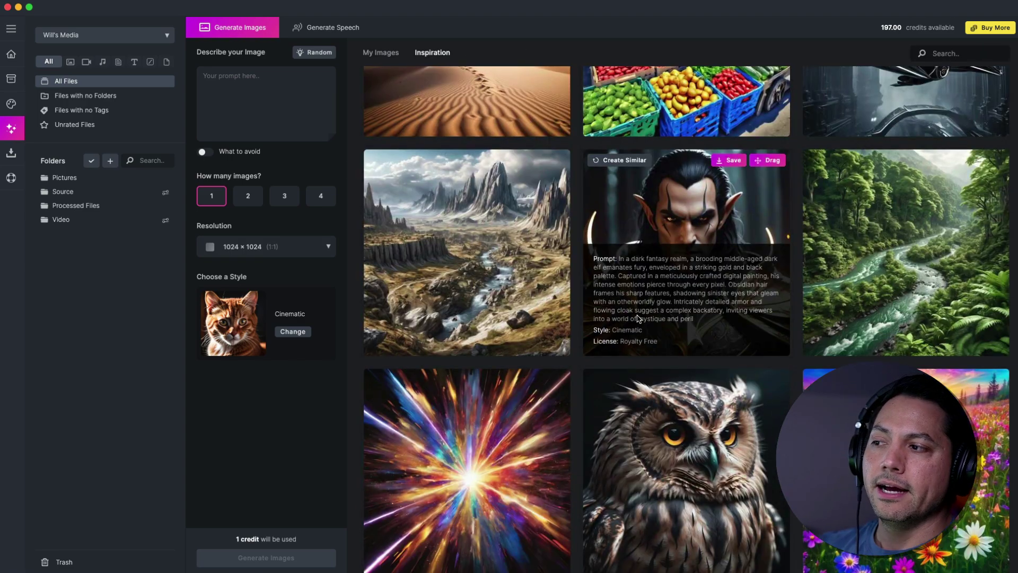
{"action": "scroll", "coordinate": [638, 318], "scroll_direction": "down", "scroll_amount": 8}
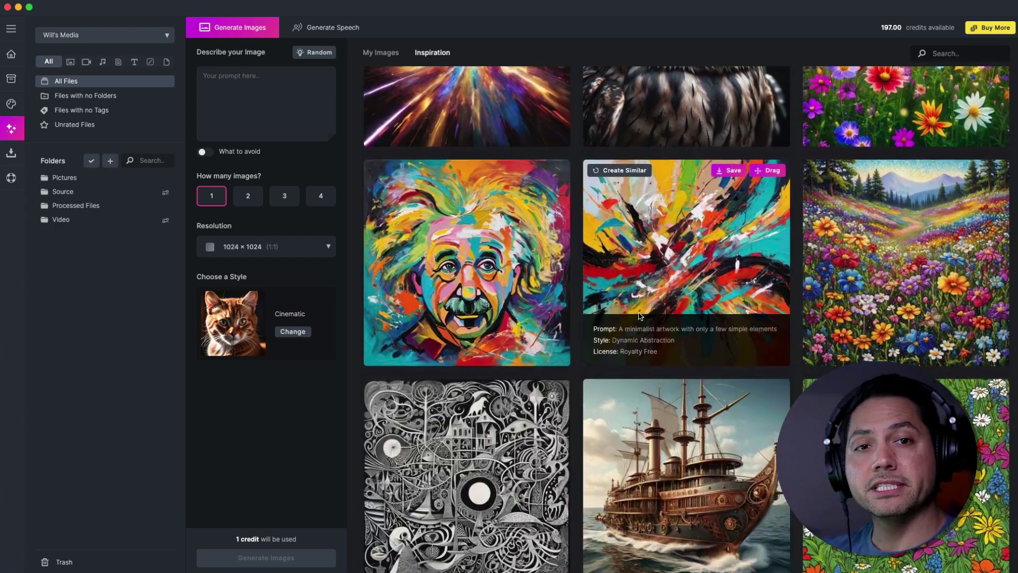
{"action": "scroll", "coordinate": [639, 317], "scroll_direction": "down", "scroll_amount": 12}
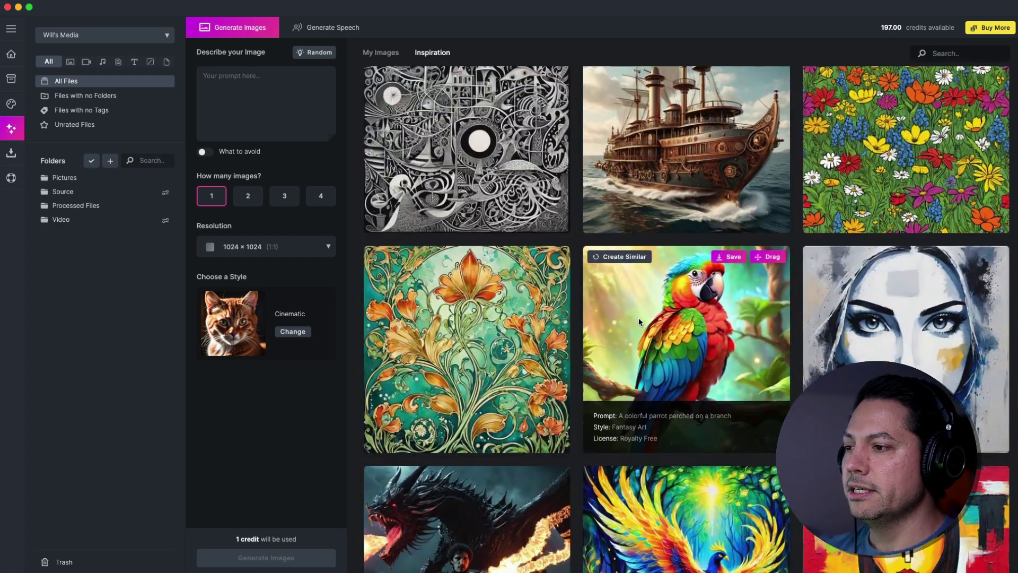
{"action": "scroll", "coordinate": [639, 330], "scroll_direction": "down", "scroll_amount": 14}
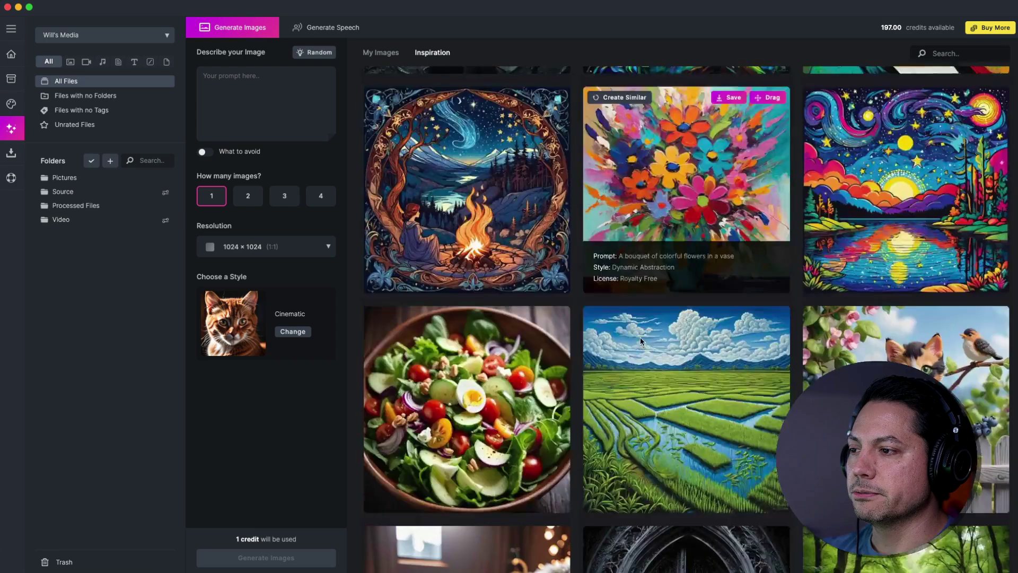
{"action": "scroll", "coordinate": [641, 342], "scroll_direction": "down", "scroll_amount": 8}
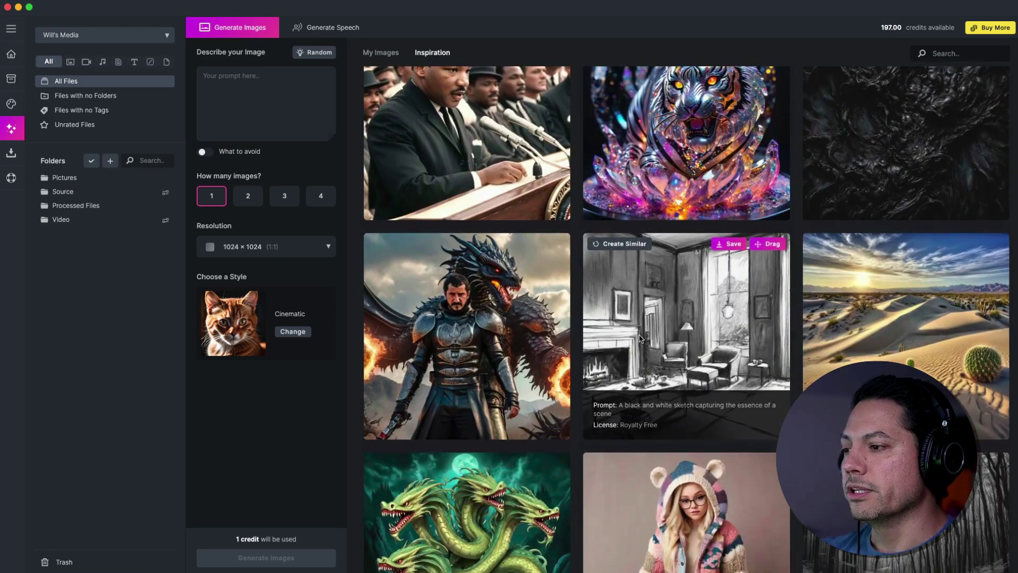
{"action": "scroll", "coordinate": [639, 338], "scroll_direction": "down", "scroll_amount": 6}
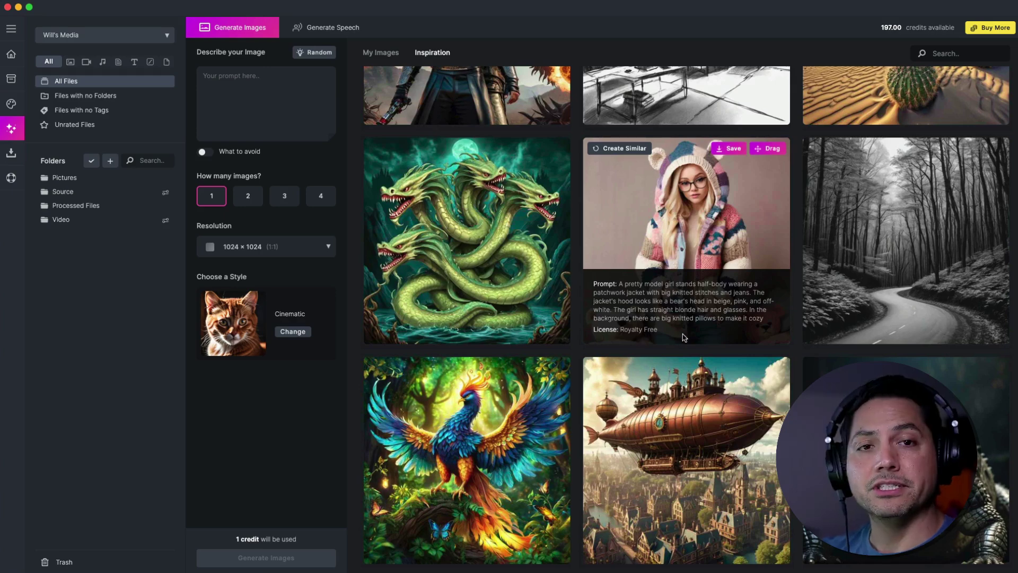
{"action": "scroll", "coordinate": [684, 338], "scroll_direction": "up", "scroll_amount": 7}
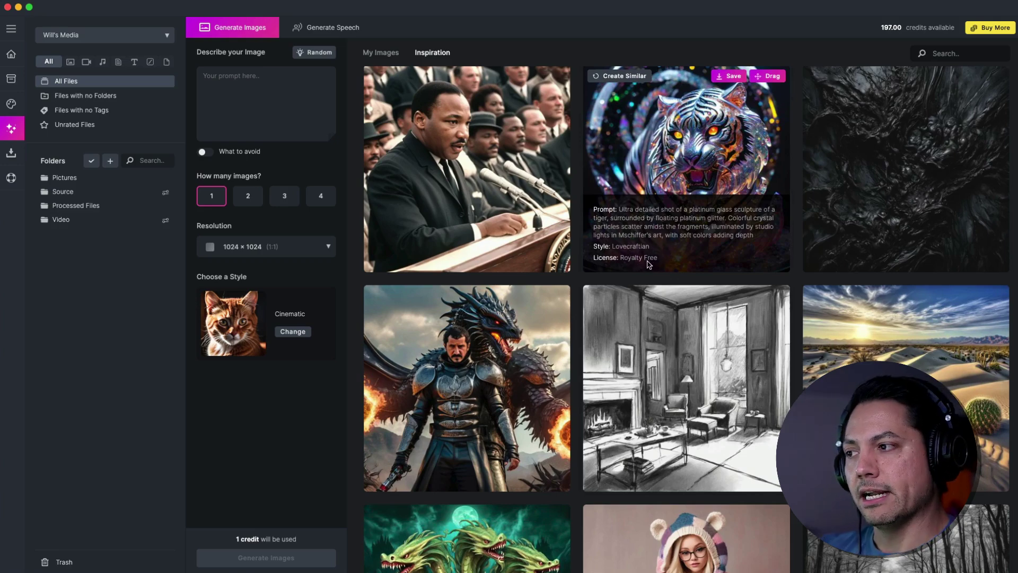
{"action": "scroll", "coordinate": [690, 250], "scroll_direction": "up", "scroll_amount": 10}
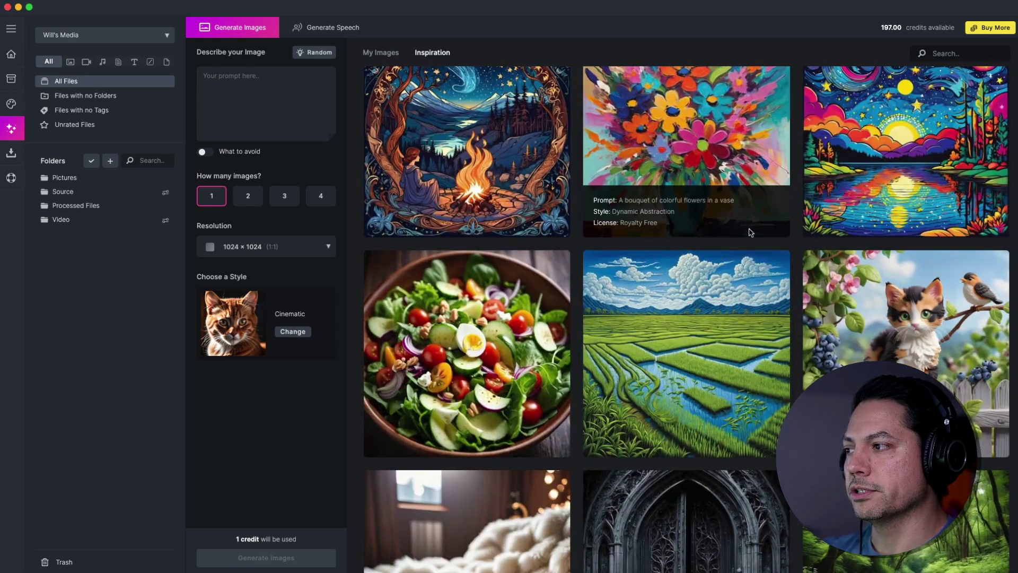
- Return to My Images, turn on What to avoid, and keep one image at 1024 × 1024
{"action": "left_click", "coordinate": [382, 54]}
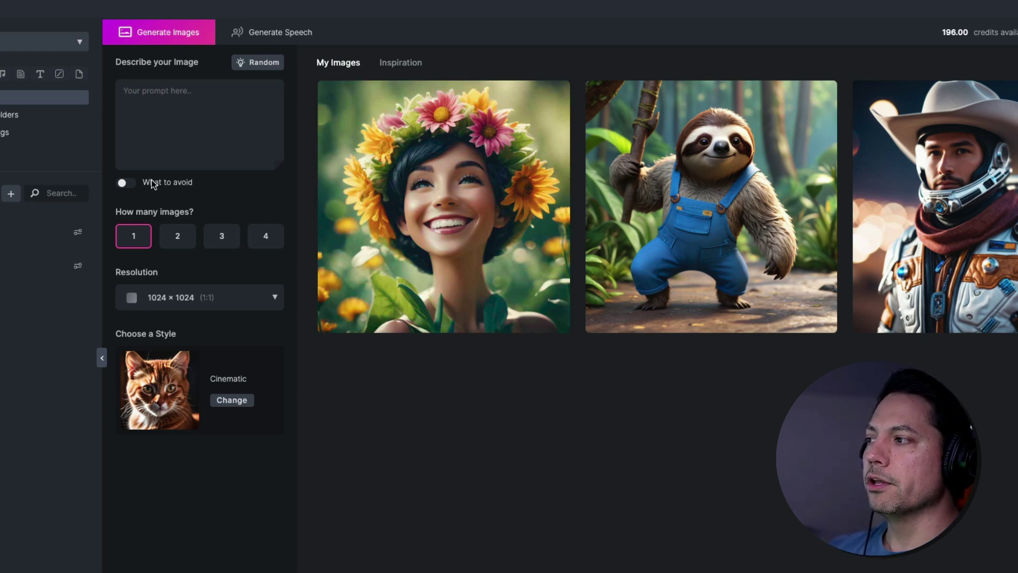
{"action": "left_click", "coordinate": [122, 183]}
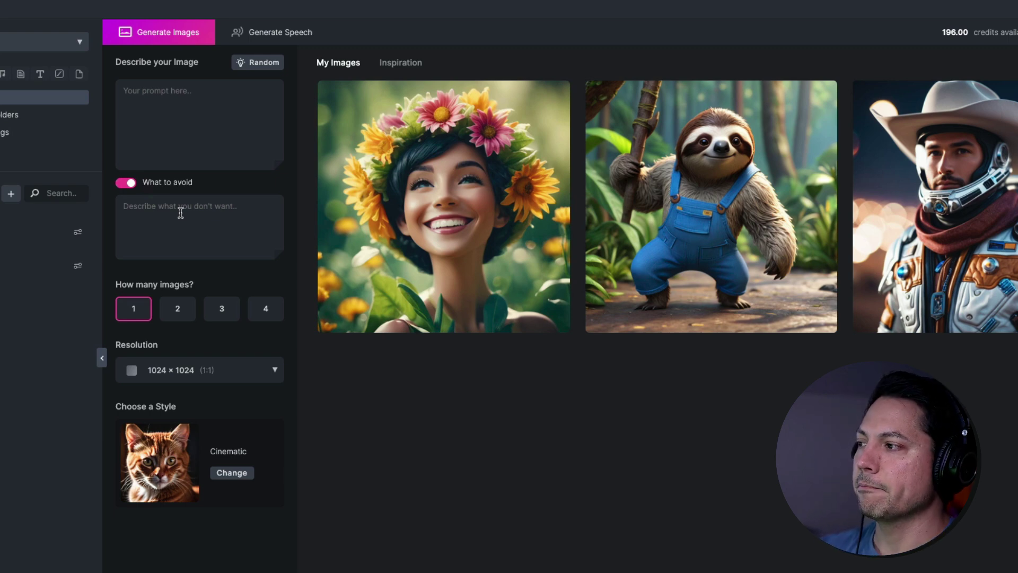
{"action": "left_click", "coordinate": [177, 309]}
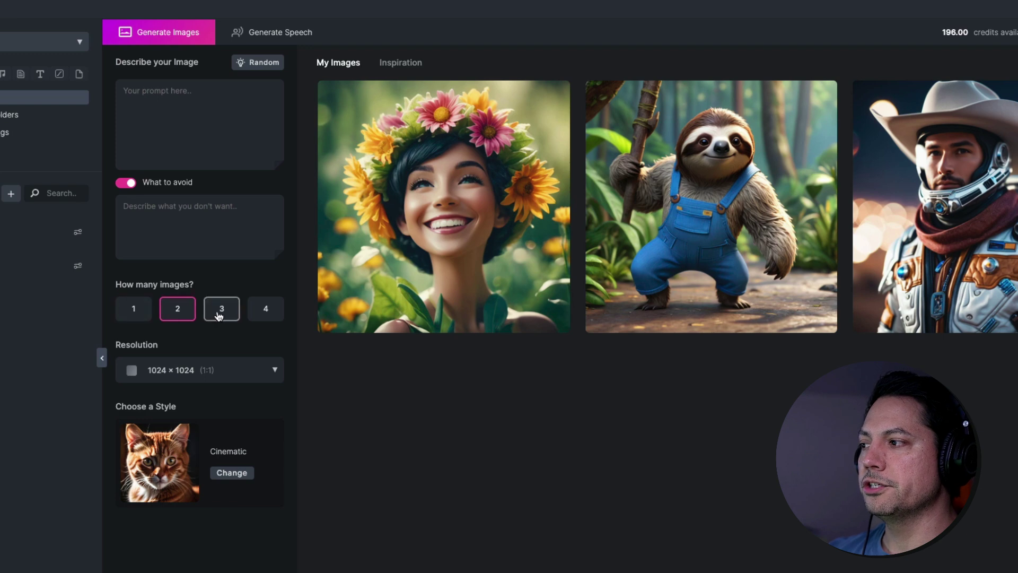
{"action": "left_click", "coordinate": [223, 312]}
{"action": "left_click", "coordinate": [264, 313]}
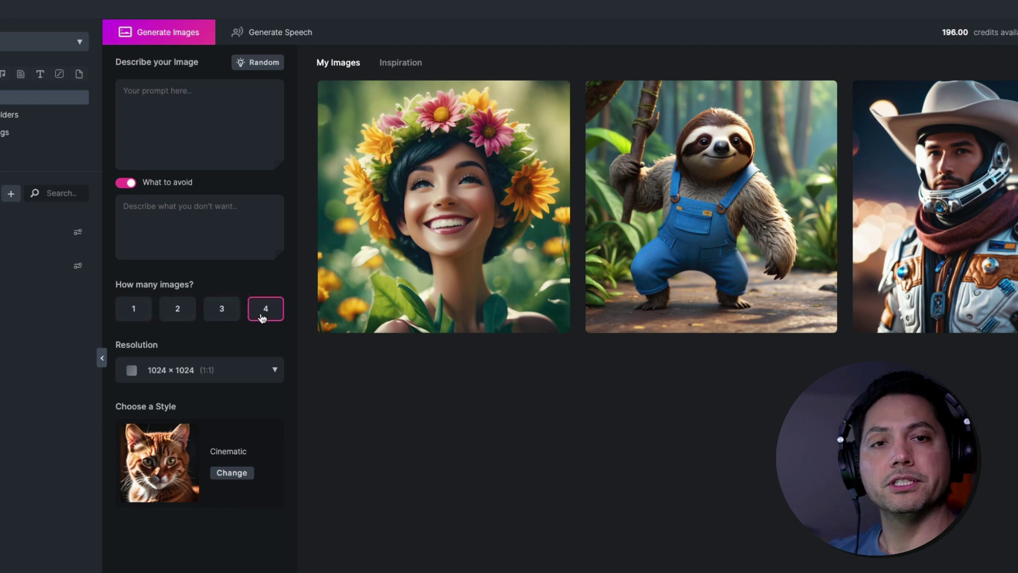
{"action": "left_click", "coordinate": [134, 311]}
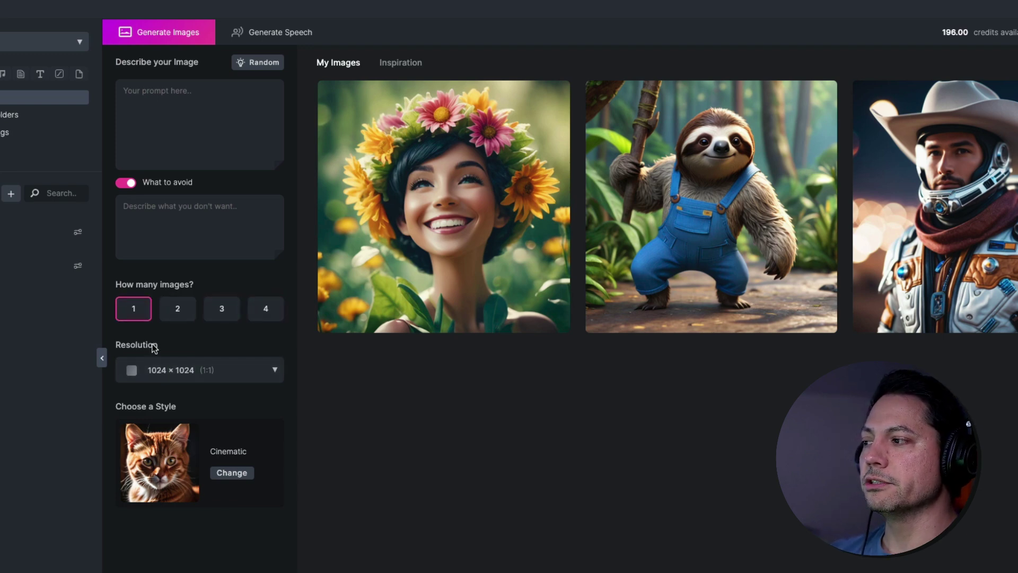
{"action": "left_click", "coordinate": [254, 374]}
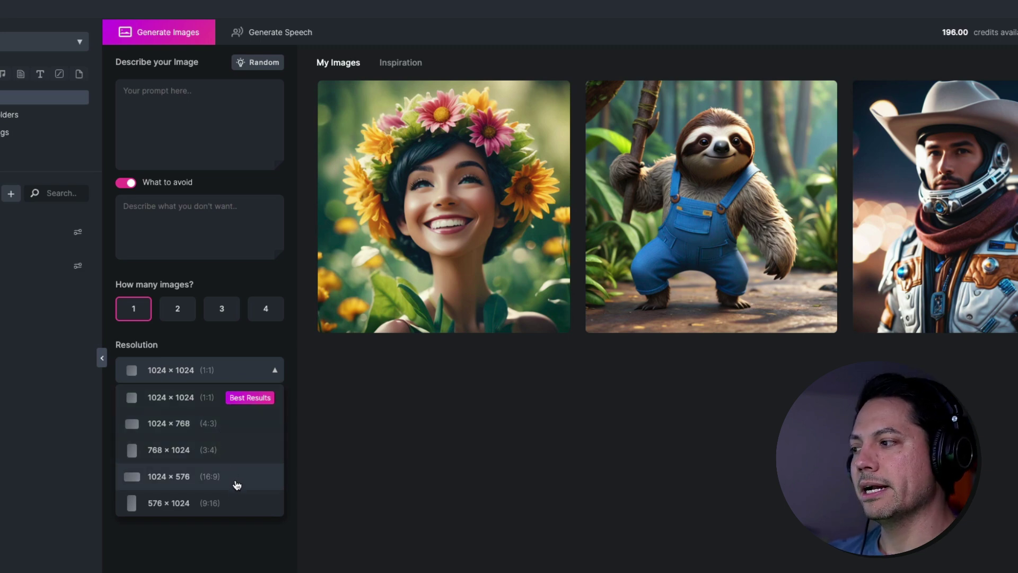
{"action": "left_click", "coordinate": [365, 482]}
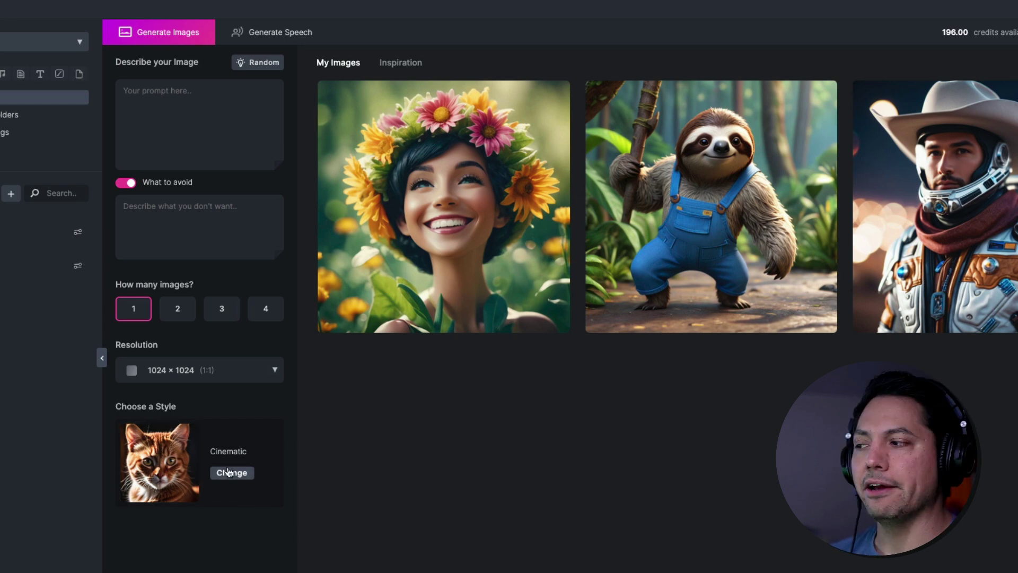
- Look through the image styles and switch from Cinematic to Sci Fi
{"action": "left_click", "coordinate": [246, 477]}
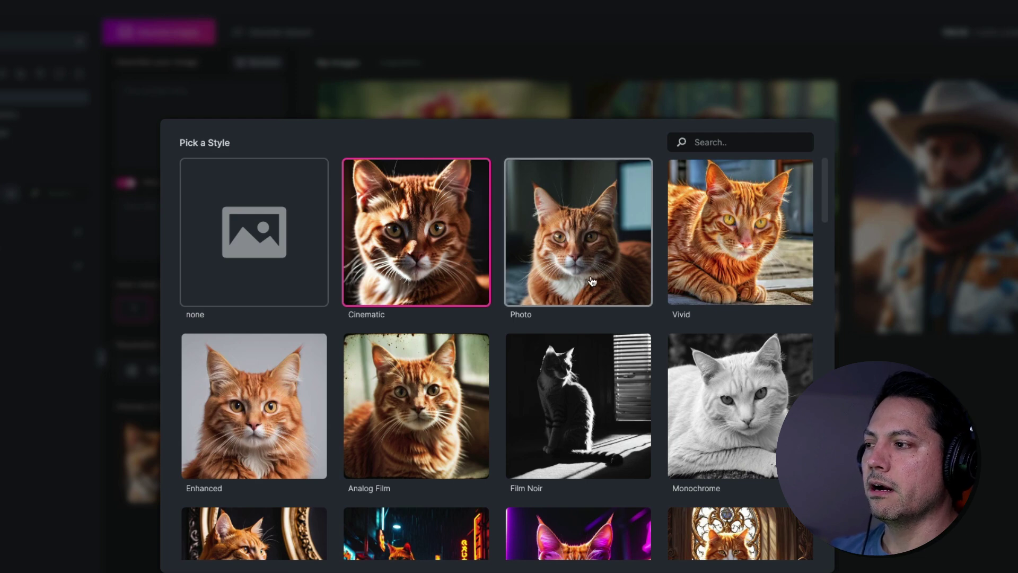
{"action": "scroll", "coordinate": [594, 304], "scroll_direction": "down", "scroll_amount": 5}
{"action": "scroll", "coordinate": [594, 304], "scroll_direction": "down", "scroll_amount": 3}
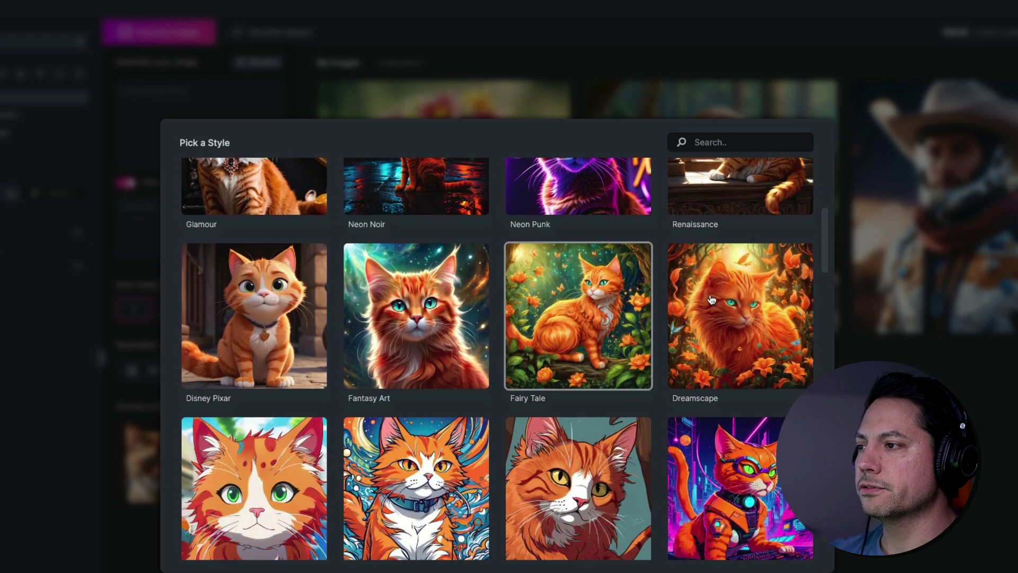
{"action": "scroll", "coordinate": [586, 385], "scroll_direction": "down", "scroll_amount": 8}
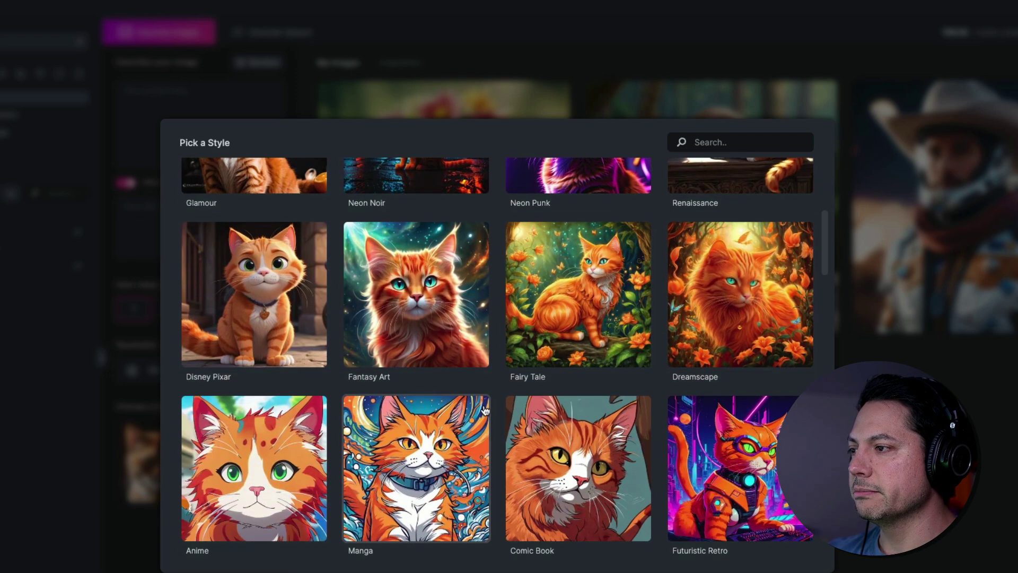
{"action": "scroll", "coordinate": [403, 408], "scroll_direction": "down", "scroll_amount": 5}
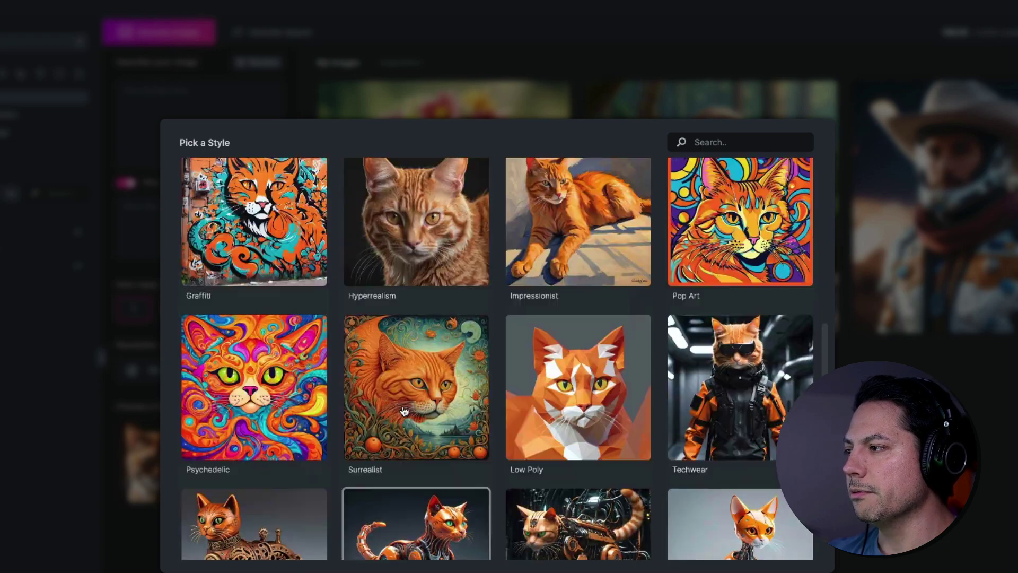
{"action": "scroll", "coordinate": [403, 408], "scroll_direction": "up", "scroll_amount": 7}
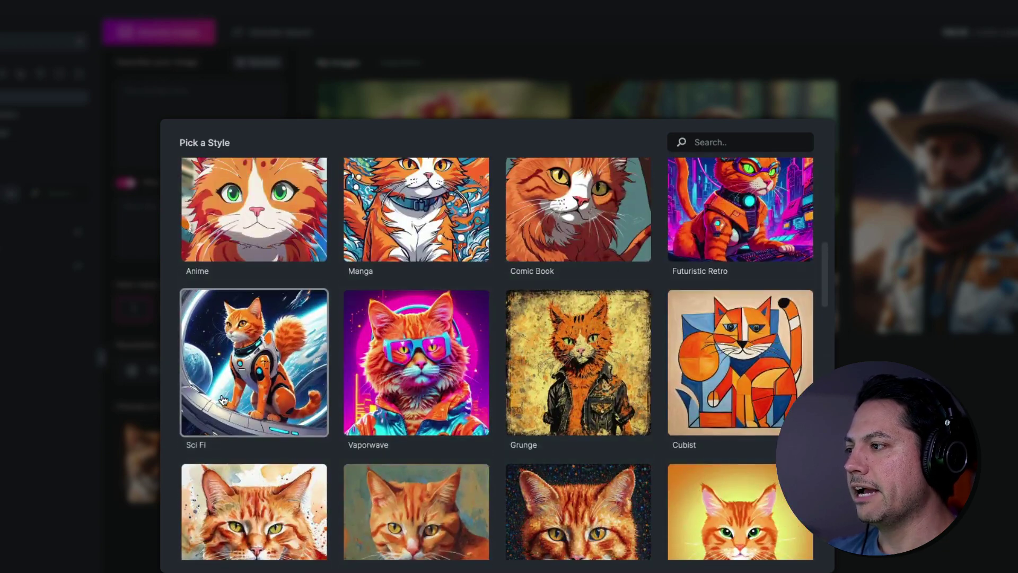
{"action": "left_click", "coordinate": [254, 345]}
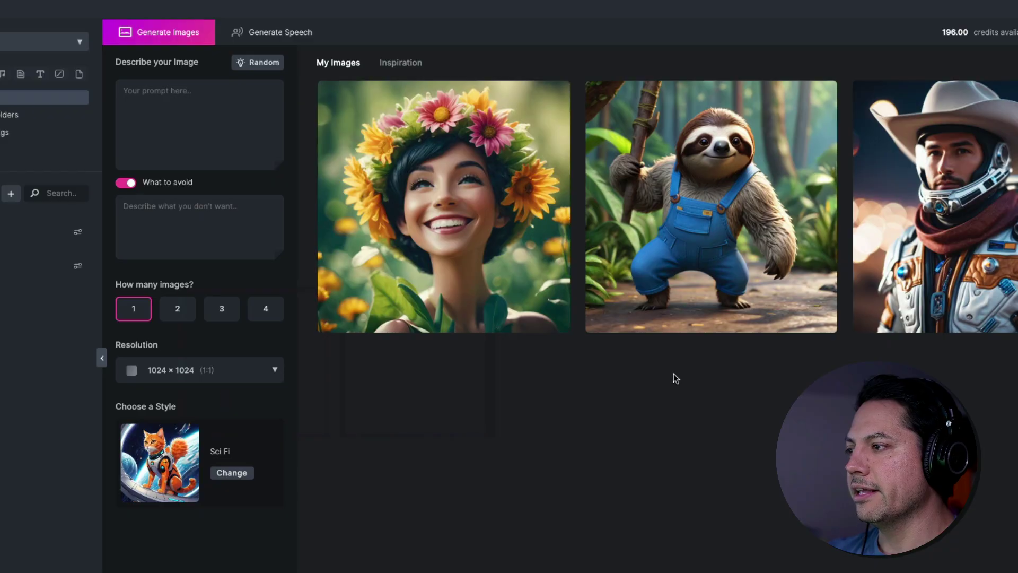
- Browse the Pick a Style list again and dismiss it, keeping Sci Fi
{"action": "left_click", "coordinate": [222, 472]}
{"action": "scroll", "coordinate": [664, 411], "scroll_direction": "down", "scroll_amount": 10}
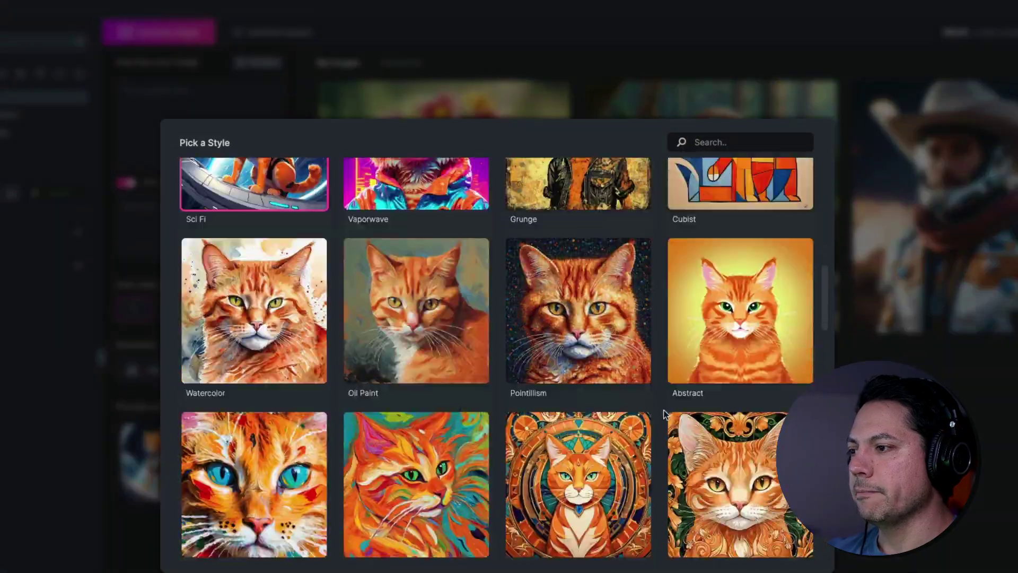
{"action": "scroll", "coordinate": [663, 413], "scroll_direction": "down", "scroll_amount": 5}
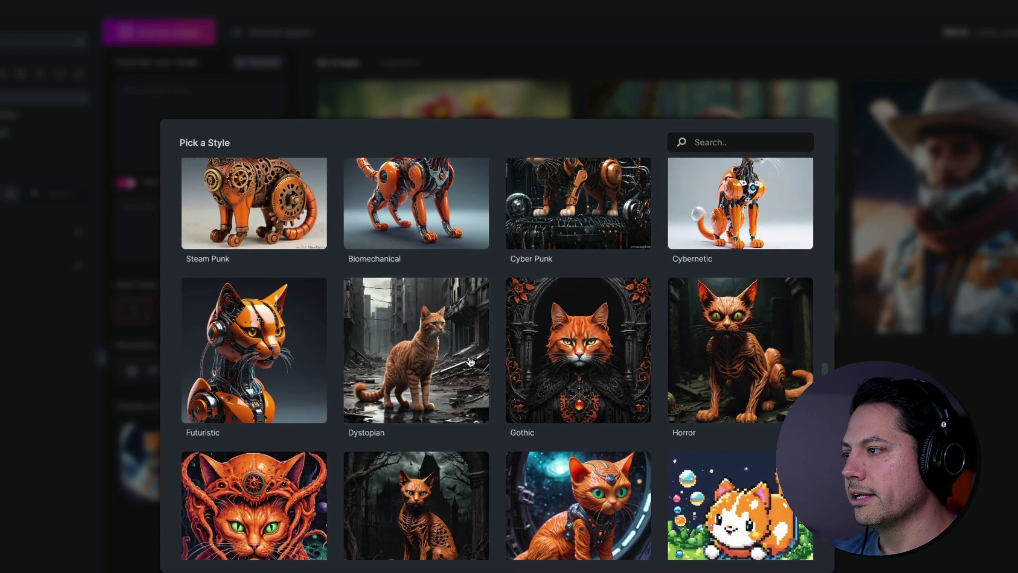
{"action": "scroll", "coordinate": [728, 393], "scroll_direction": "down", "scroll_amount": 7}
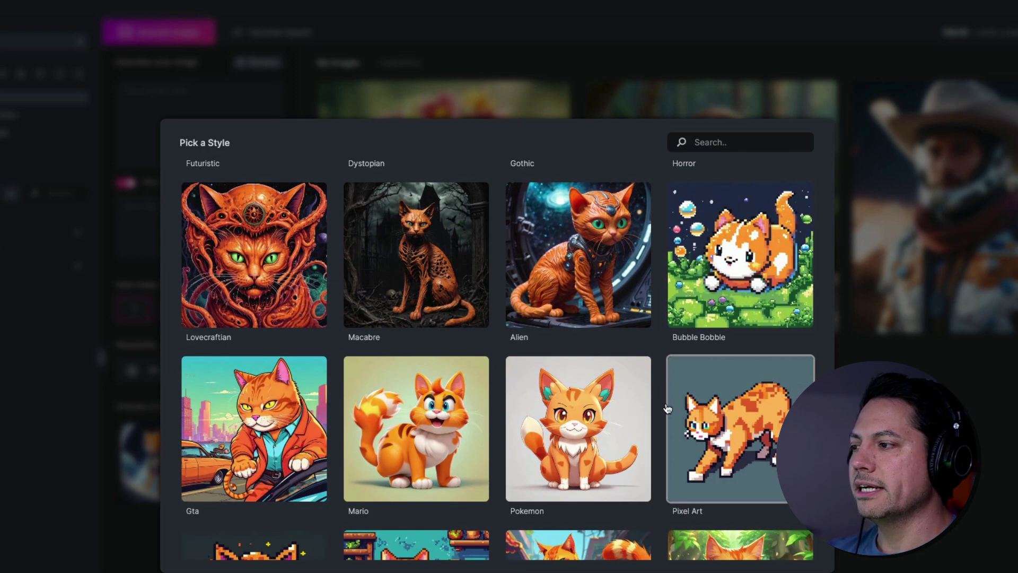
{"action": "scroll", "coordinate": [668, 407], "scroll_direction": "down", "scroll_amount": 6}
{"action": "scroll", "coordinate": [666, 405], "scroll_direction": "down", "scroll_amount": 4}
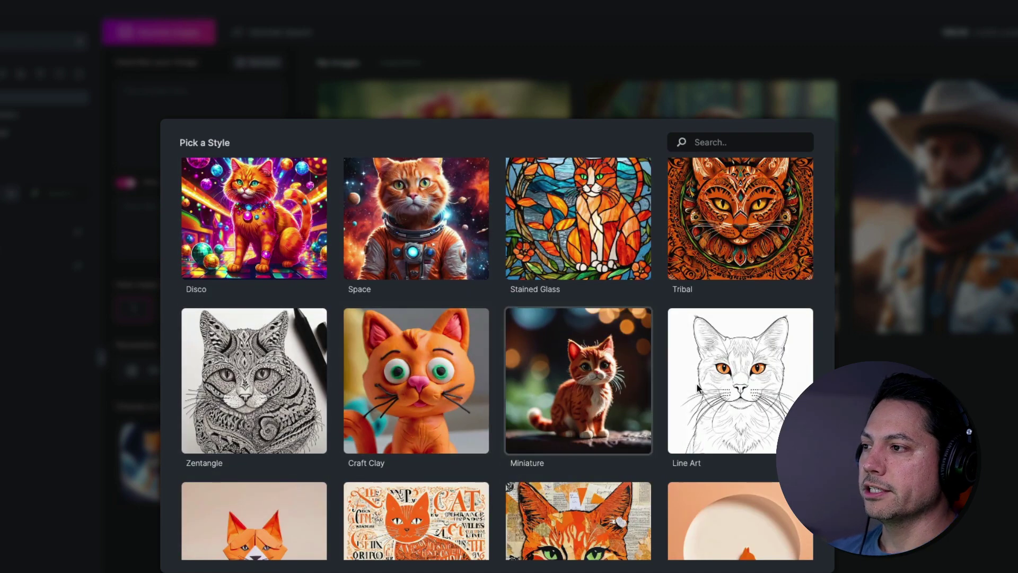
{"action": "key", "text": "Escape"}
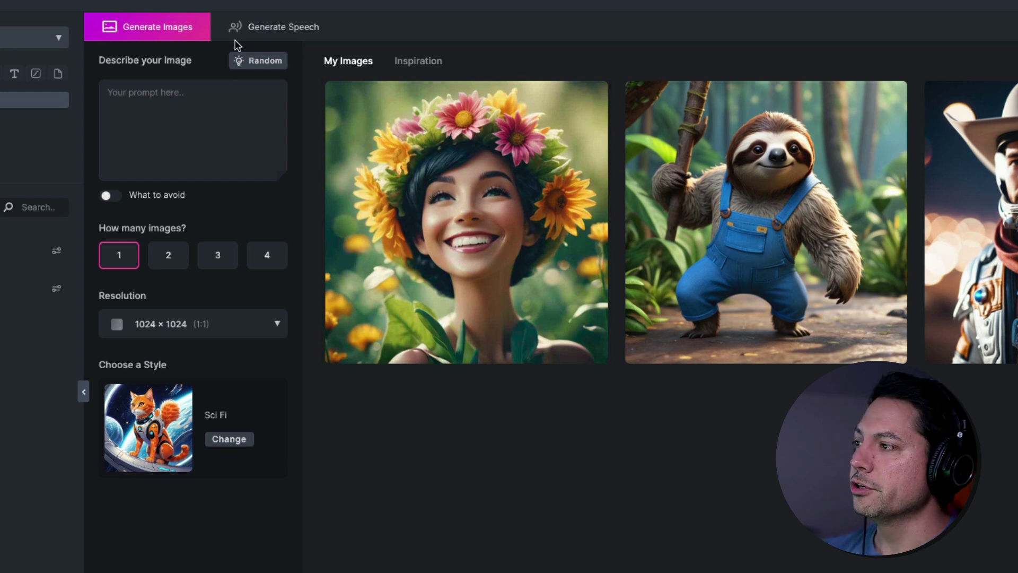
- Cycle random prompts until the Louise Bourgeois sculpture installation prompt appears, then select all its text
{"action": "left_click", "coordinate": [266, 64]}
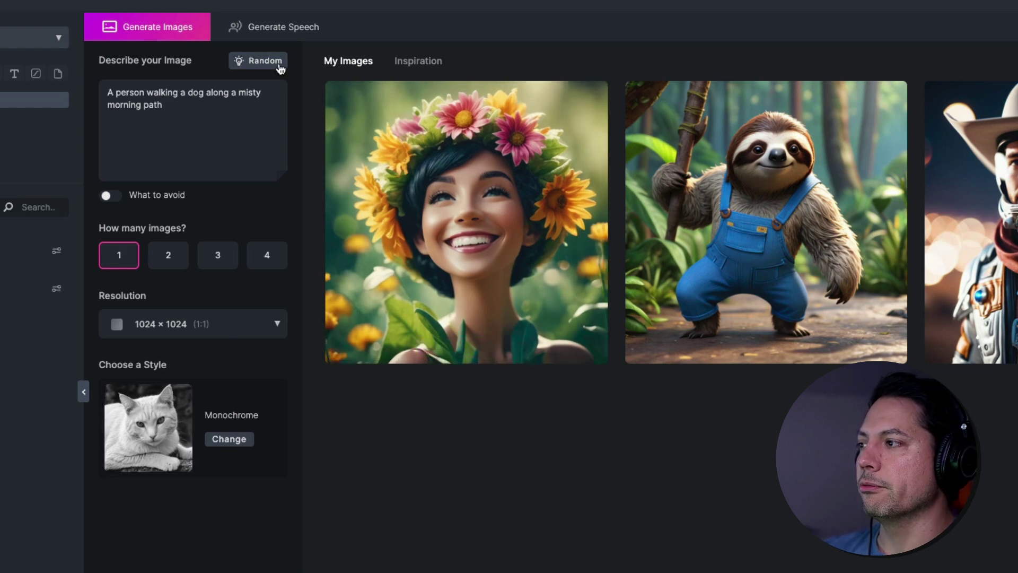
{"action": "left_click", "coordinate": [279, 65]}
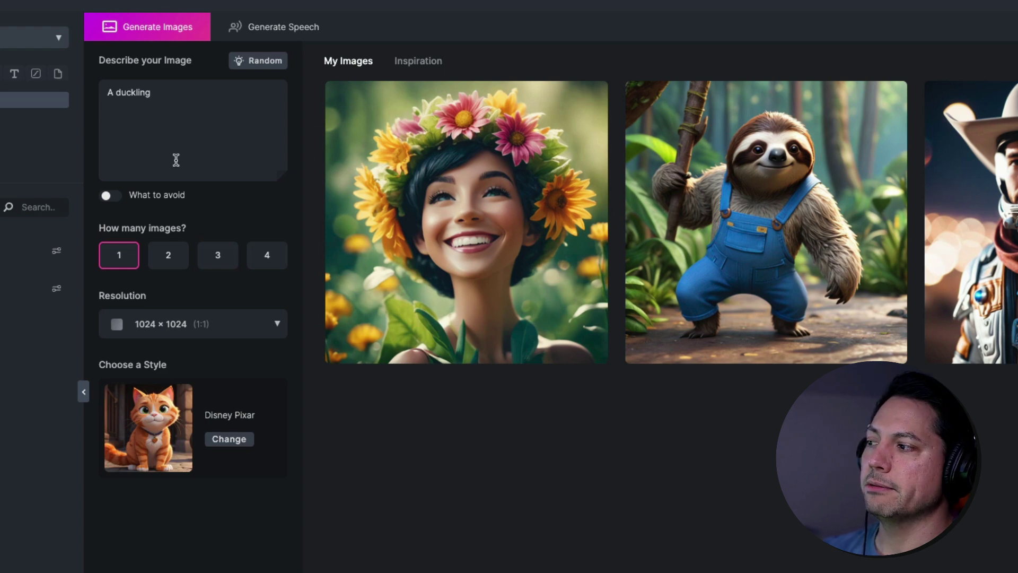
{"action": "left_click", "coordinate": [274, 64]}
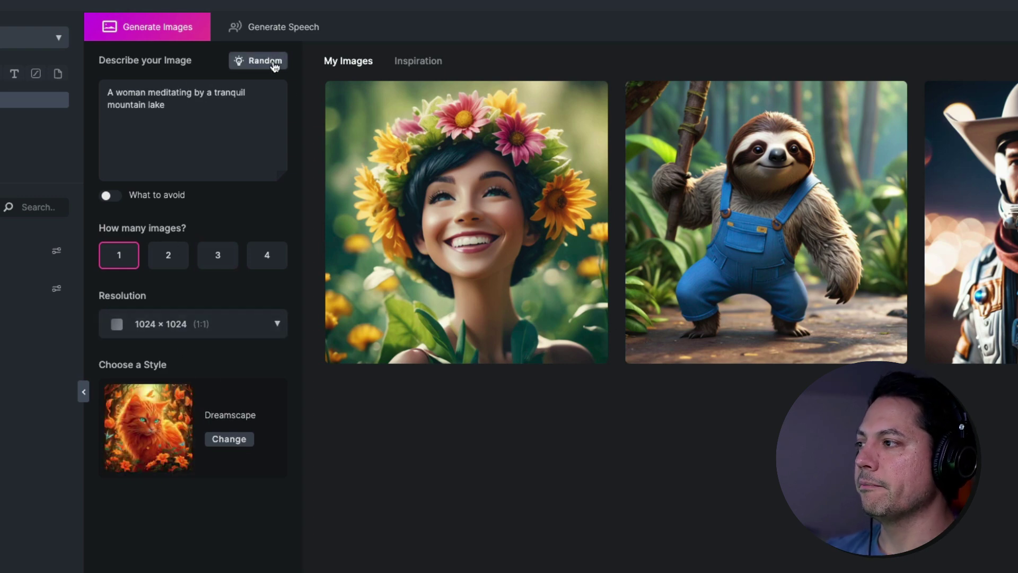
{"action": "left_click", "coordinate": [274, 64]}
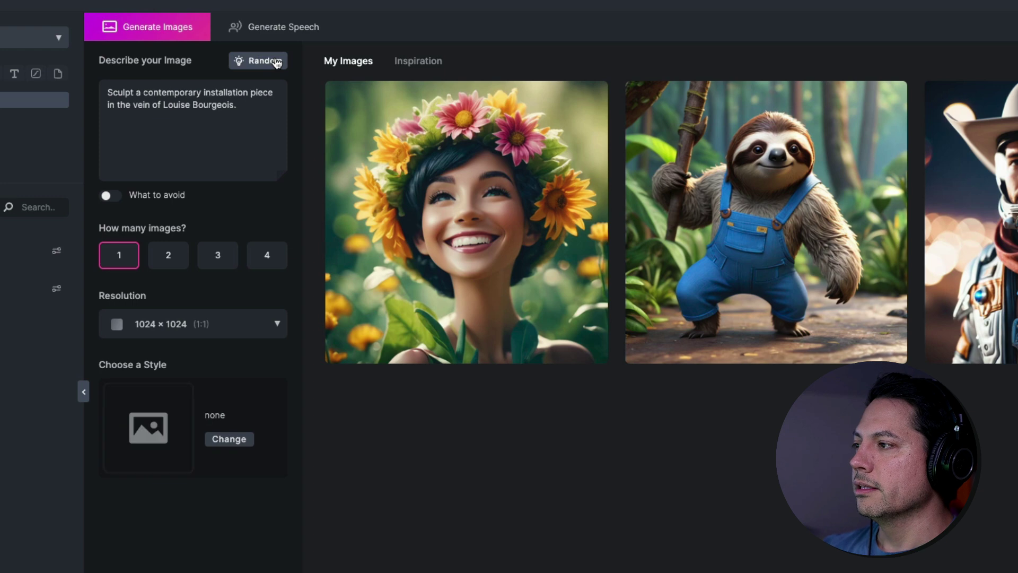
{"action": "left_click_drag", "start_coordinate": [265, 110], "coordinate": [107, 91]}
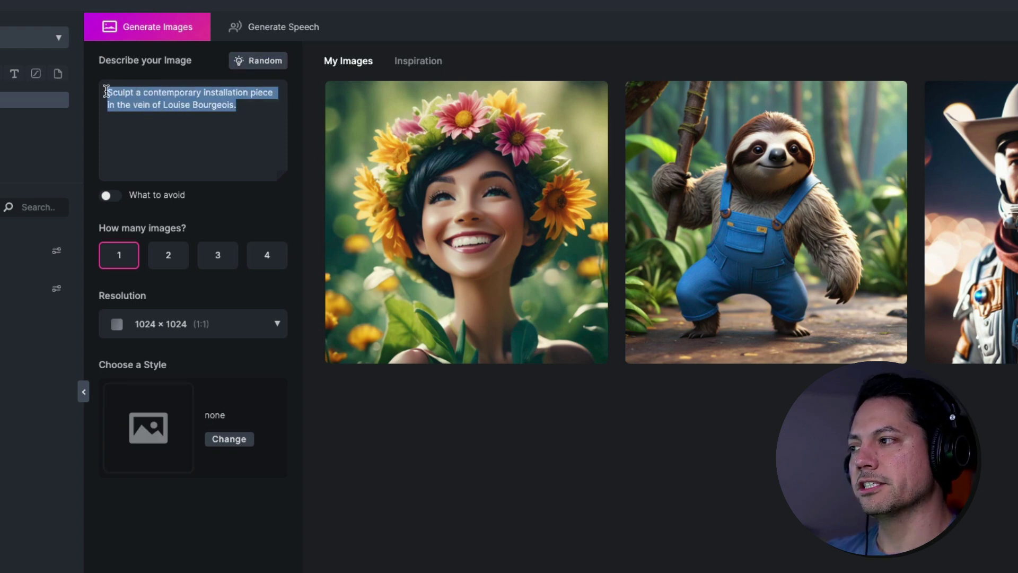
- Paste the woman-cycling-a-sun-dappled-forest-trail prompt, choose Disney Pixar style, and generate the image
{"action": "type", "text": "A woman riding a bike through a sun-dappled forest trail"}
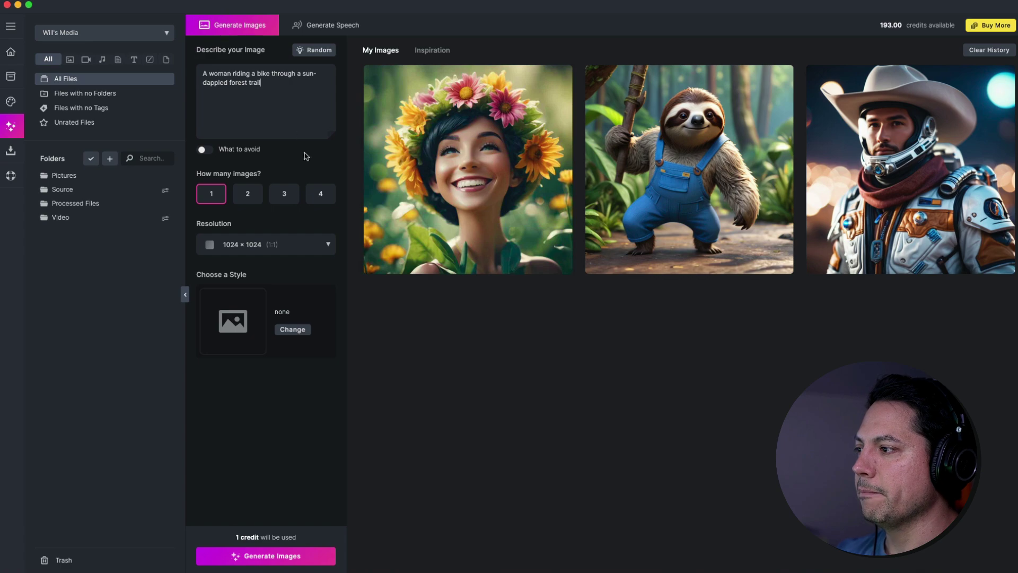
{"action": "left_click", "coordinate": [292, 330]}
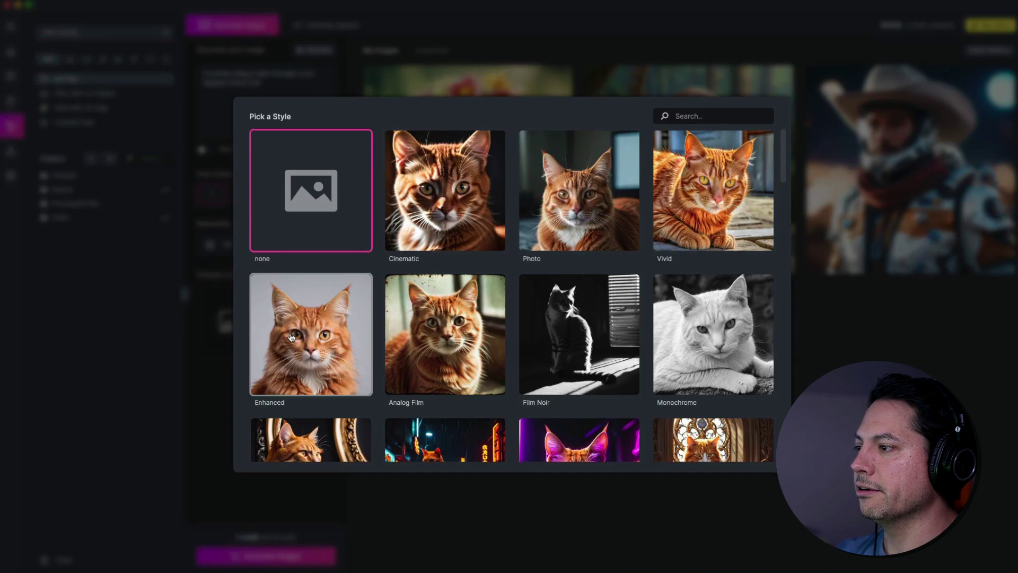
{"action": "scroll", "coordinate": [413, 328], "scroll_direction": "down", "scroll_amount": 5}
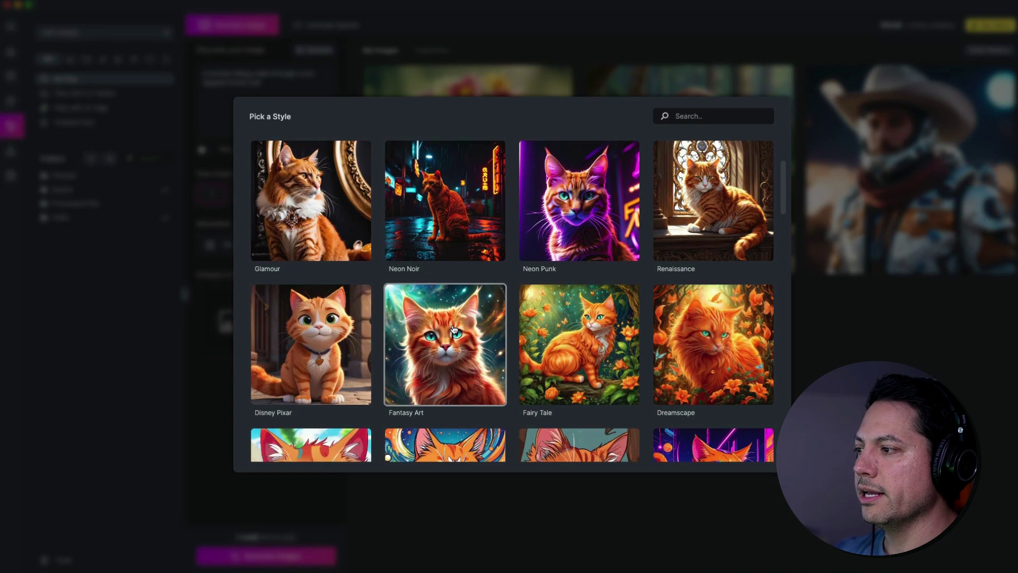
{"action": "left_click", "coordinate": [312, 374]}
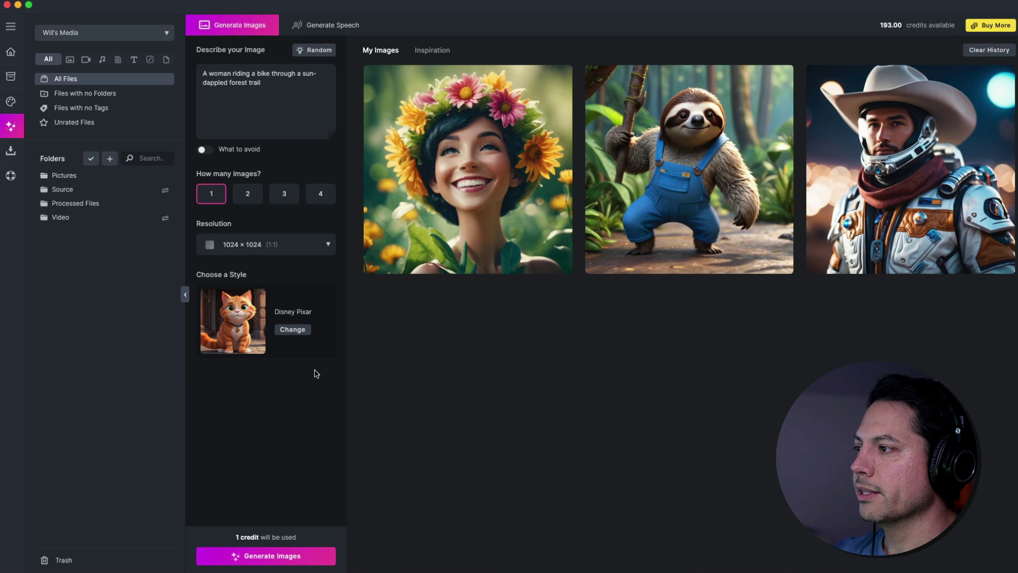
{"action": "left_click", "coordinate": [274, 557]}
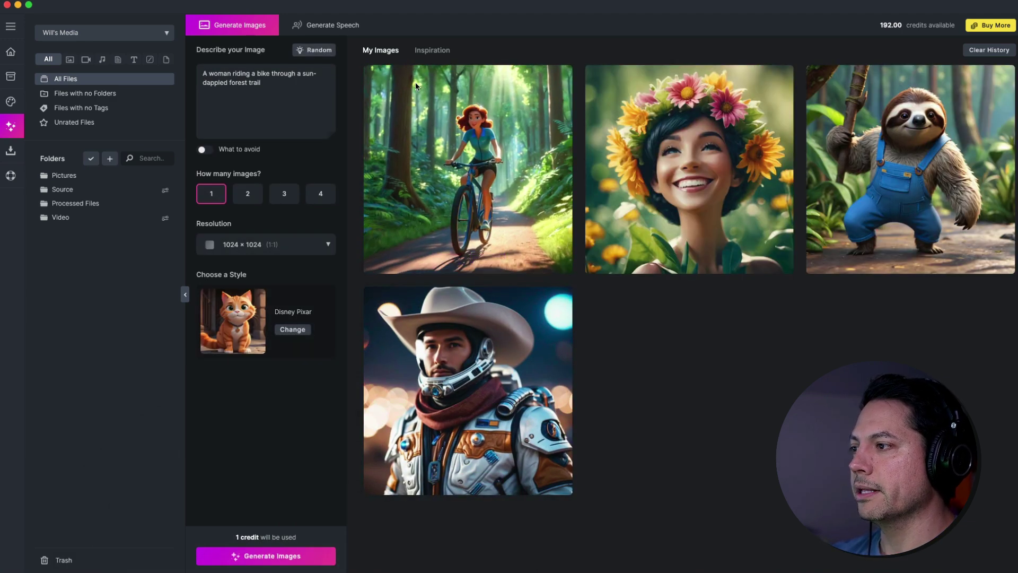
- View the bike image full size, then go to the Speech Generation page from Home
{"action": "left_click", "coordinate": [475, 168]}
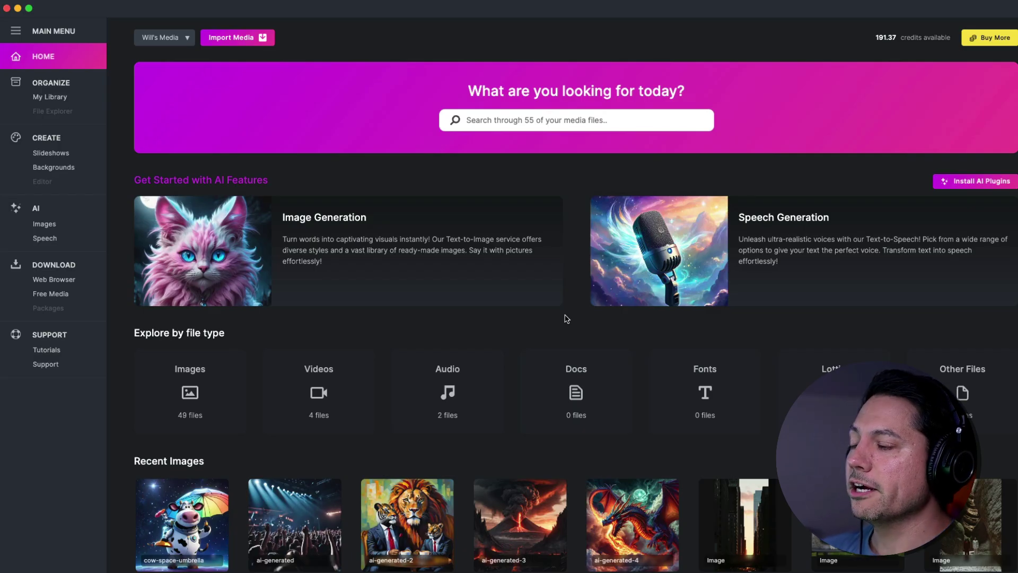
{"action": "left_click", "coordinate": [778, 239]}
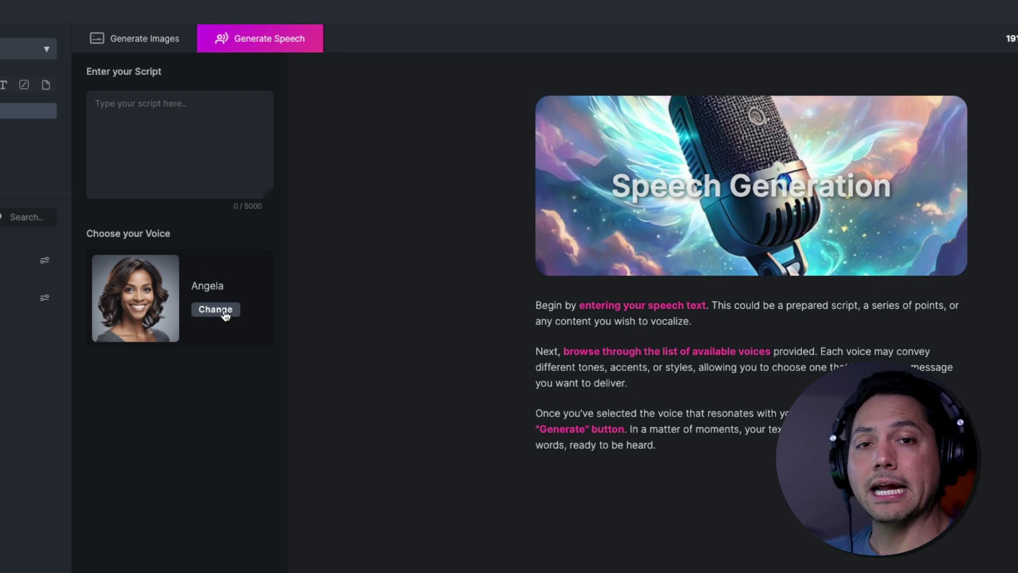
- Open the voice list and preview the Alexander, Amanda and Anna samples
{"action": "left_click", "coordinate": [218, 313]}
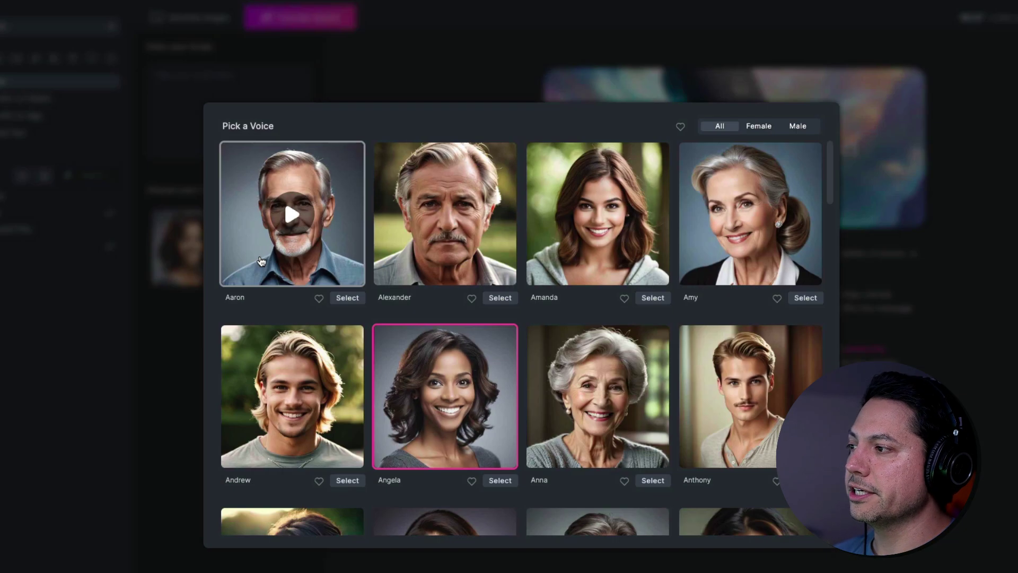
{"action": "left_click", "coordinate": [450, 222]}
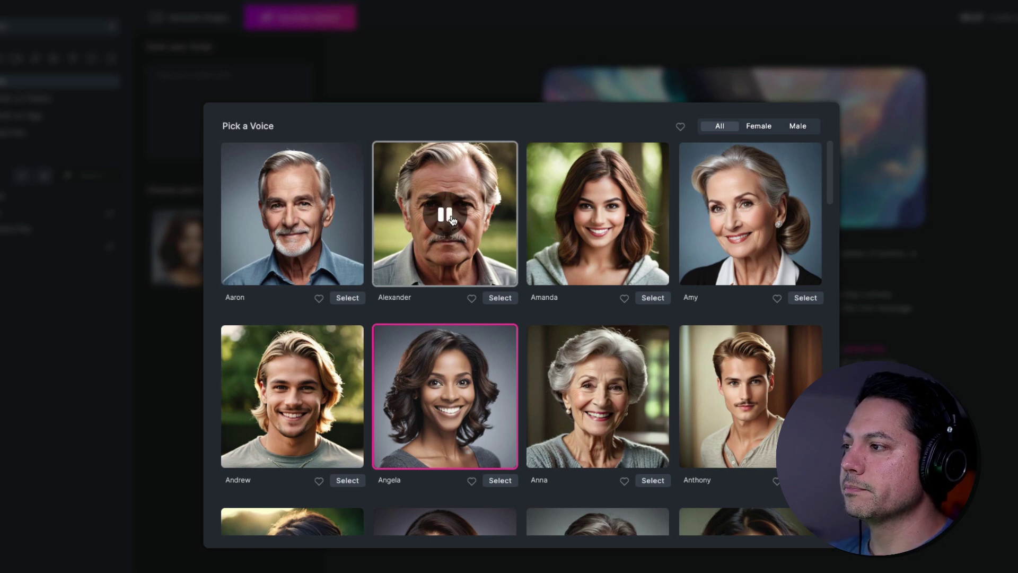
{"action": "left_click", "coordinate": [608, 223]}
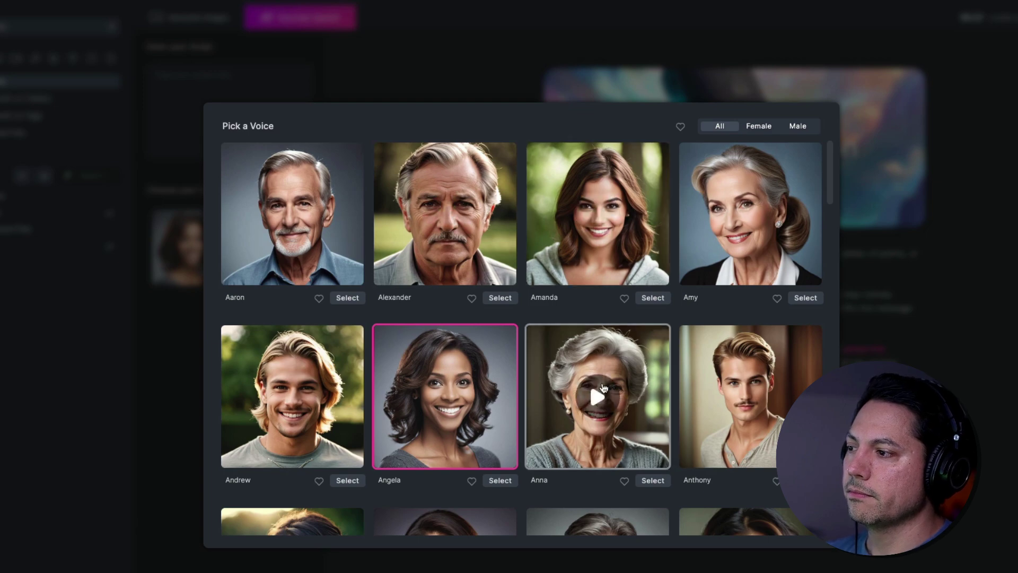
{"action": "left_click", "coordinate": [598, 399]}
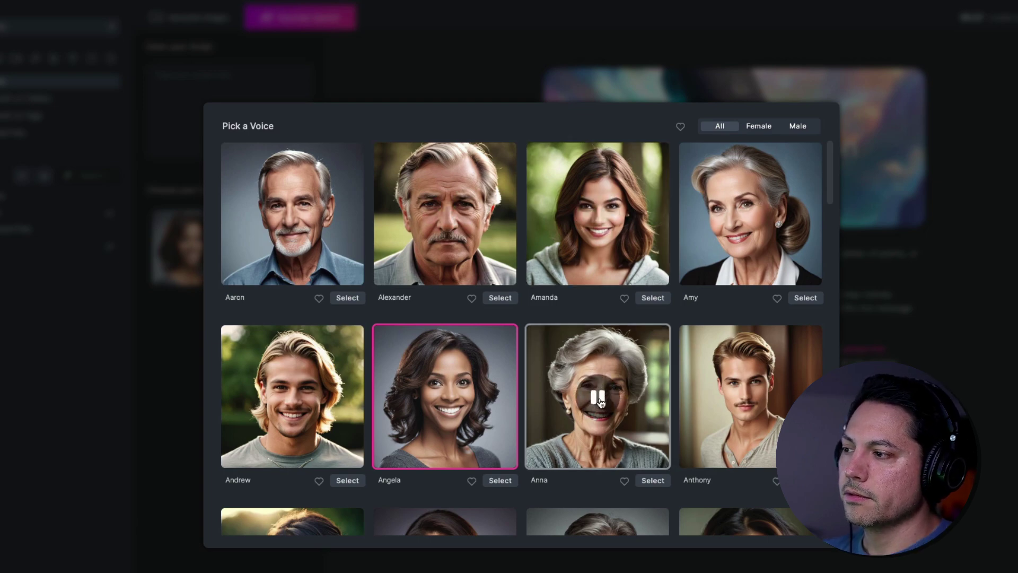
{"action": "left_click", "coordinate": [598, 398]}
{"action": "scroll", "coordinate": [648, 387], "scroll_direction": "down", "scroll_amount": 6}
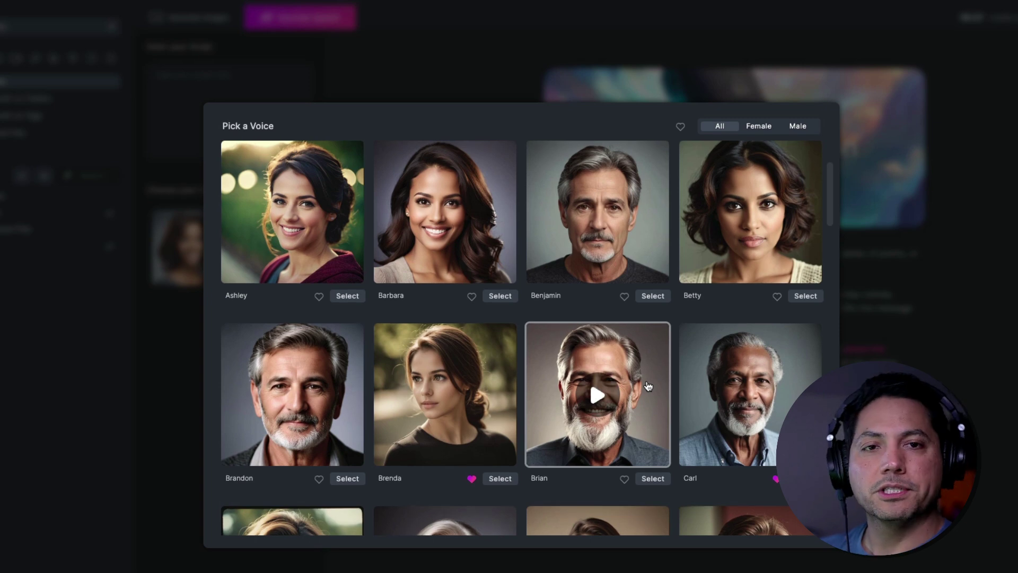
{"action": "scroll", "coordinate": [648, 386], "scroll_direction": "down", "scroll_amount": 3}
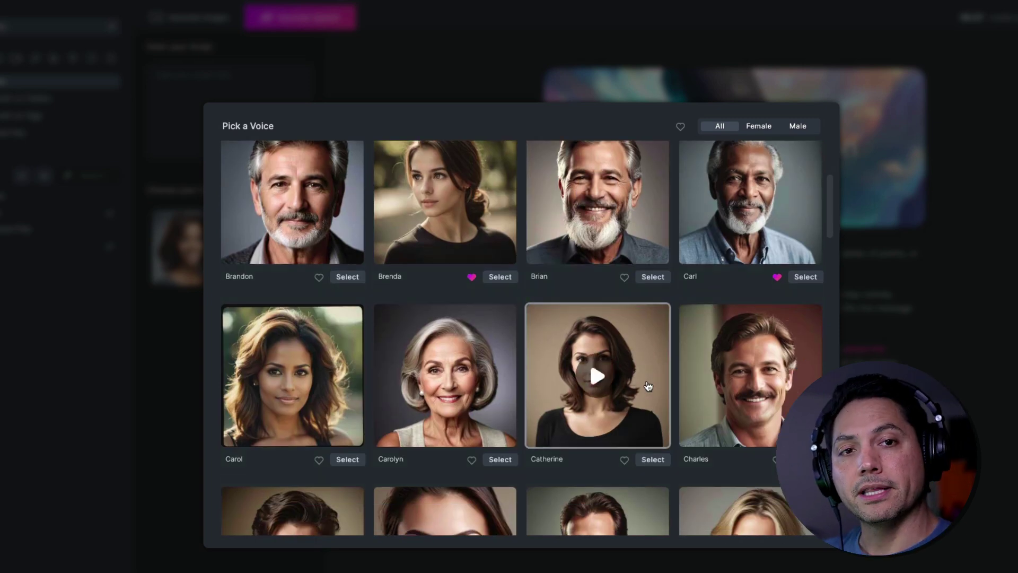
{"action": "scroll", "coordinate": [648, 386], "scroll_direction": "up", "scroll_amount": 10}
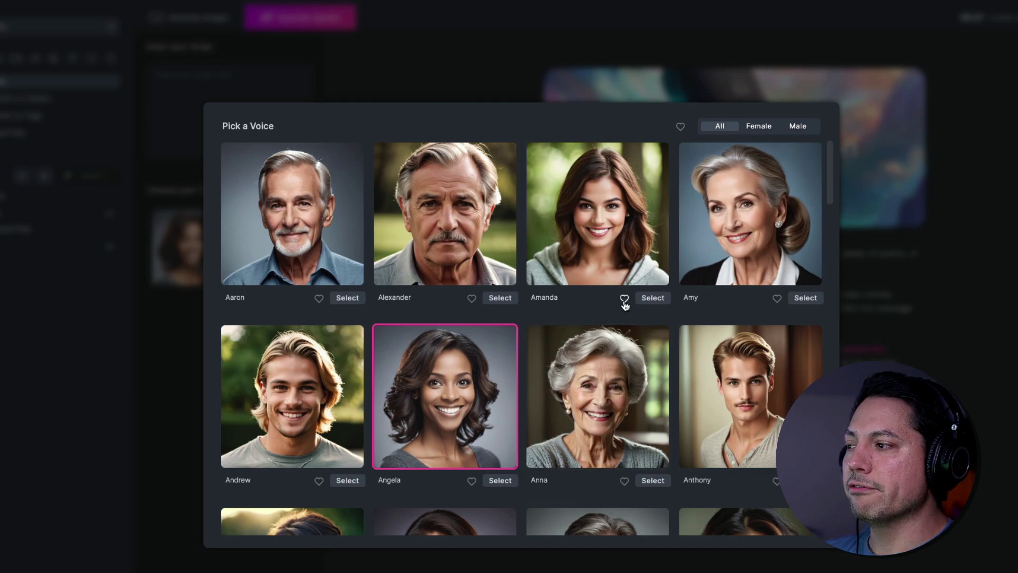
- Mark Amanda, Alexander and Andrew as favourite voices
{"action": "left_click", "coordinate": [624, 300]}
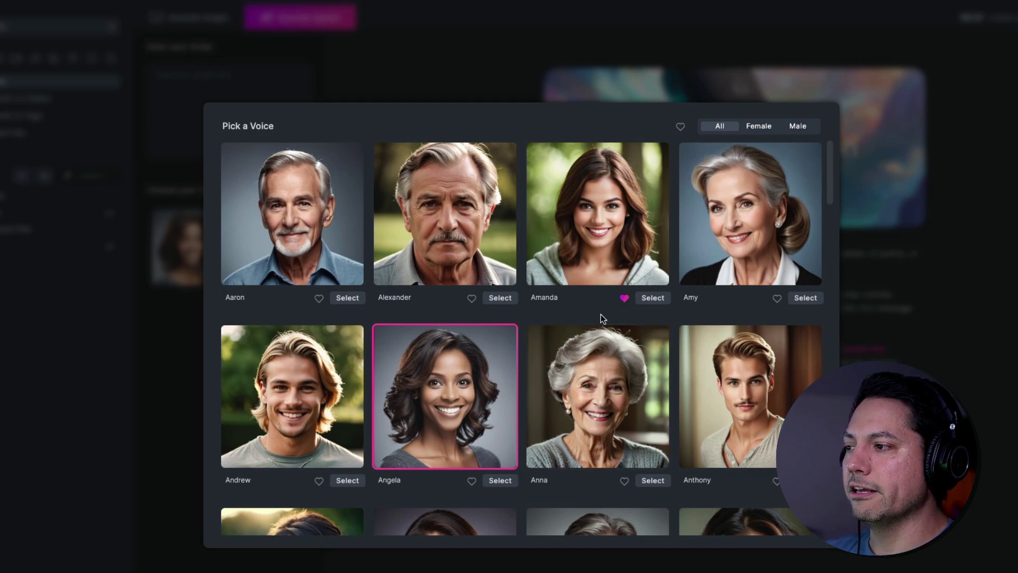
{"action": "left_click", "coordinate": [471, 300]}
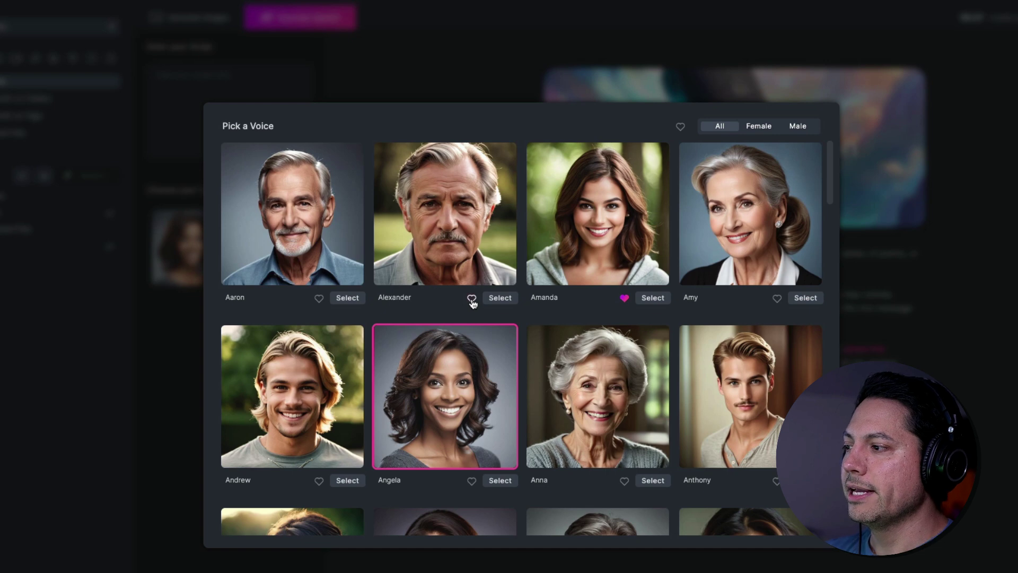
{"action": "left_click", "coordinate": [319, 481]}
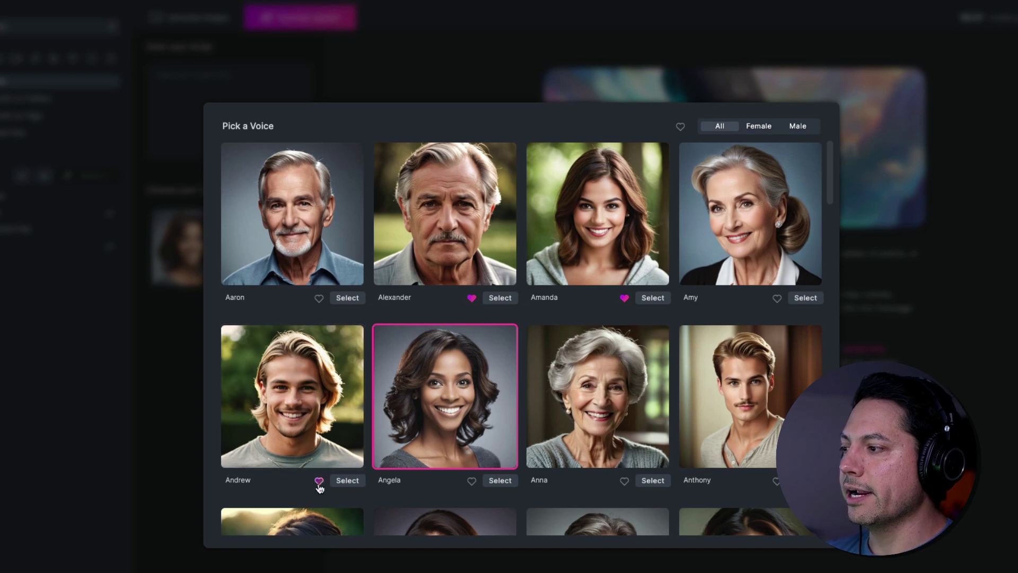
- Filter to favourite voices, preview Brenda's sample, and select Brenda as the voice
{"action": "left_click", "coordinate": [680, 127]}
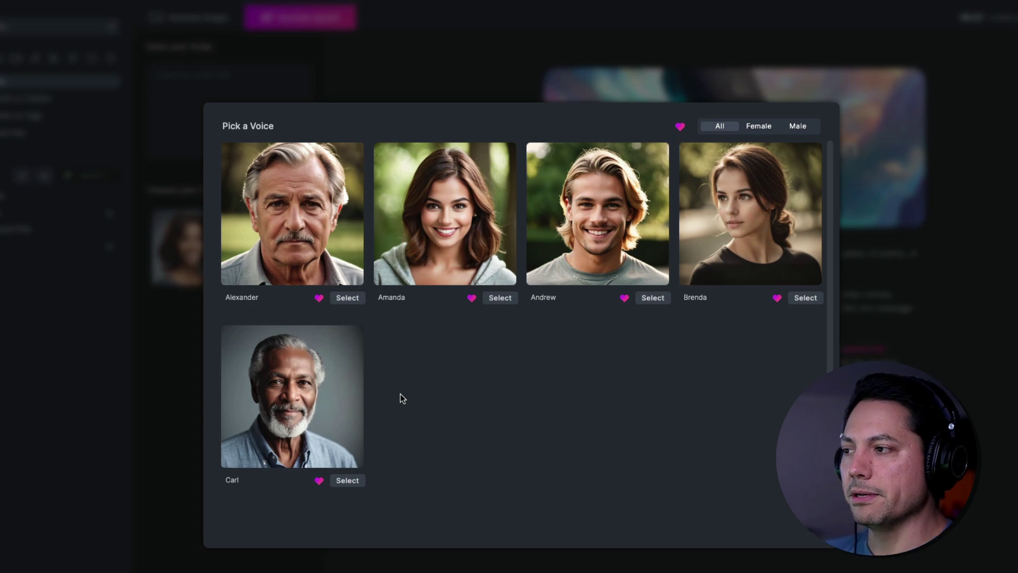
{"action": "mouse_move", "coordinate": [750, 227]}
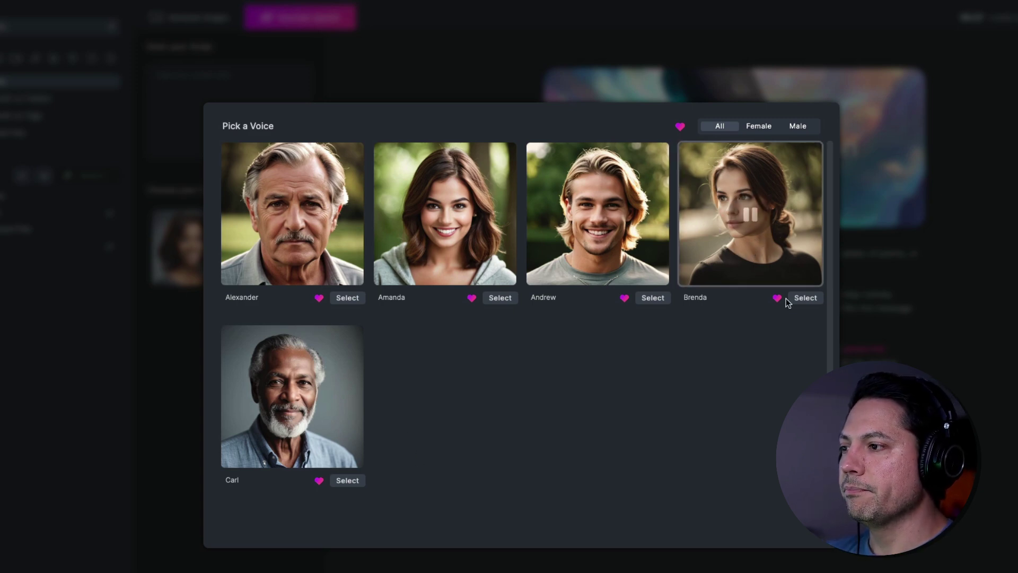
{"action": "left_click", "coordinate": [753, 219]}
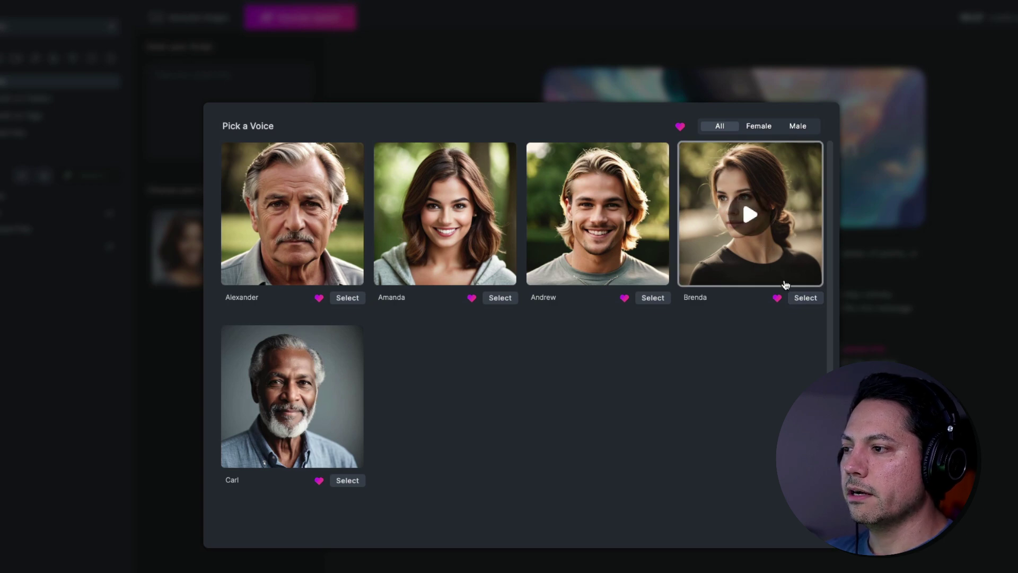
{"action": "left_click", "coordinate": [805, 298]}
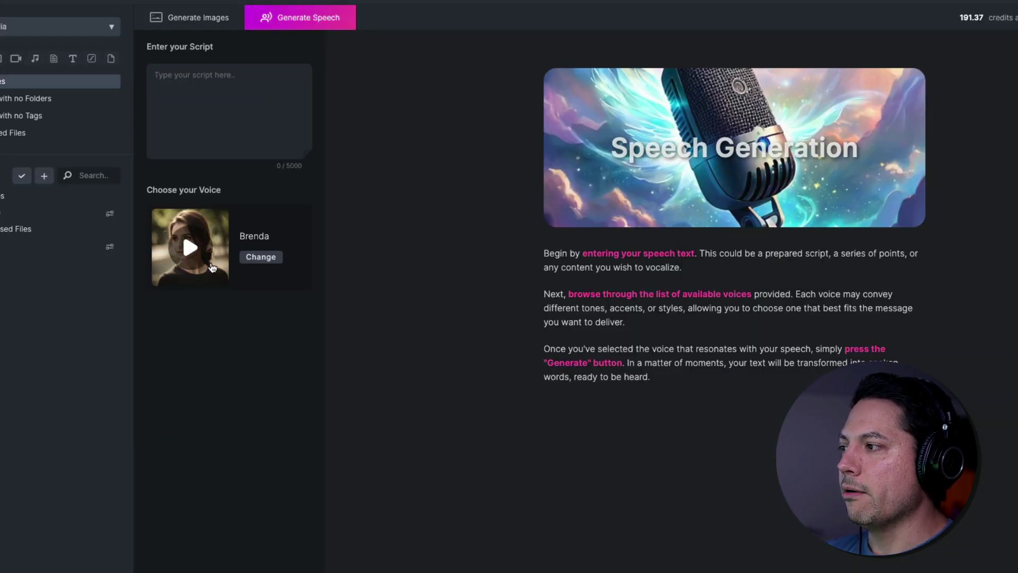
- Paste "Media Place is great! I can't wait to use all of these AI features." and generate the speech
{"action": "left_click", "coordinate": [208, 94]}
{"action": "type", "text": "Media Place is great! I can't wait to use all of these AI features."}
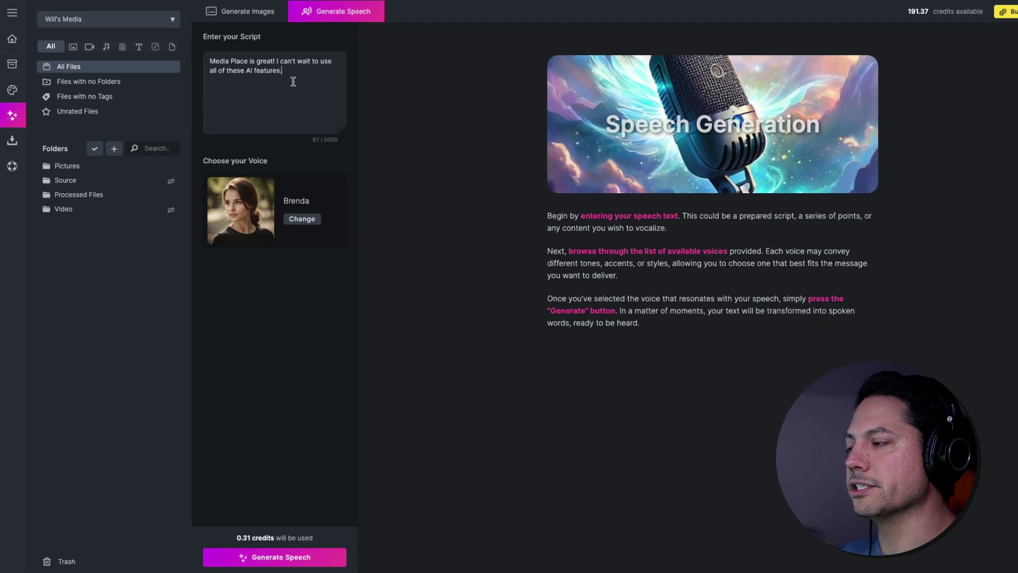
{"action": "left_click", "coordinate": [274, 558]}
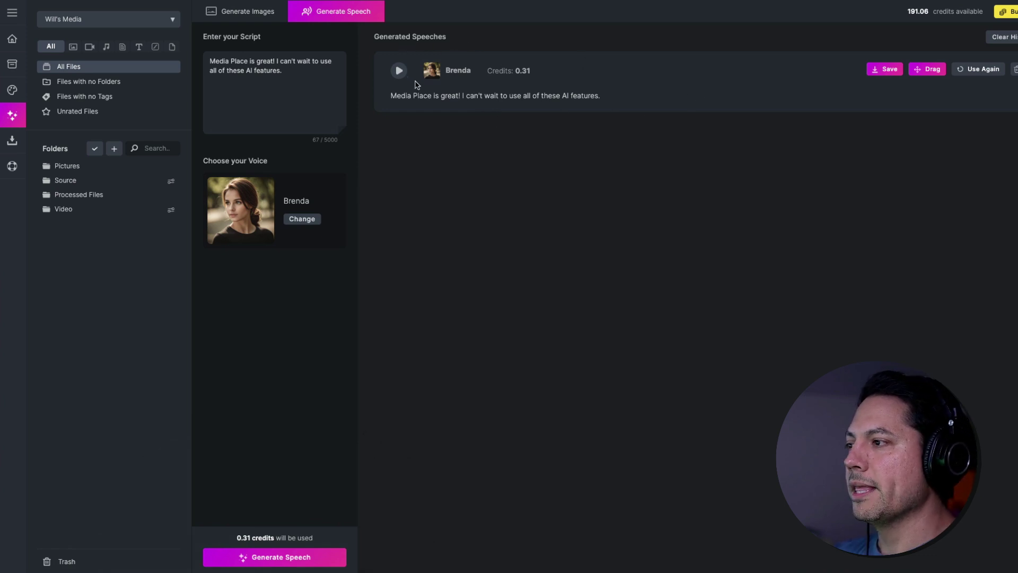
- Play back the Brenda clip, save it, and drop it into the Video folder
{"action": "left_click", "coordinate": [400, 72]}
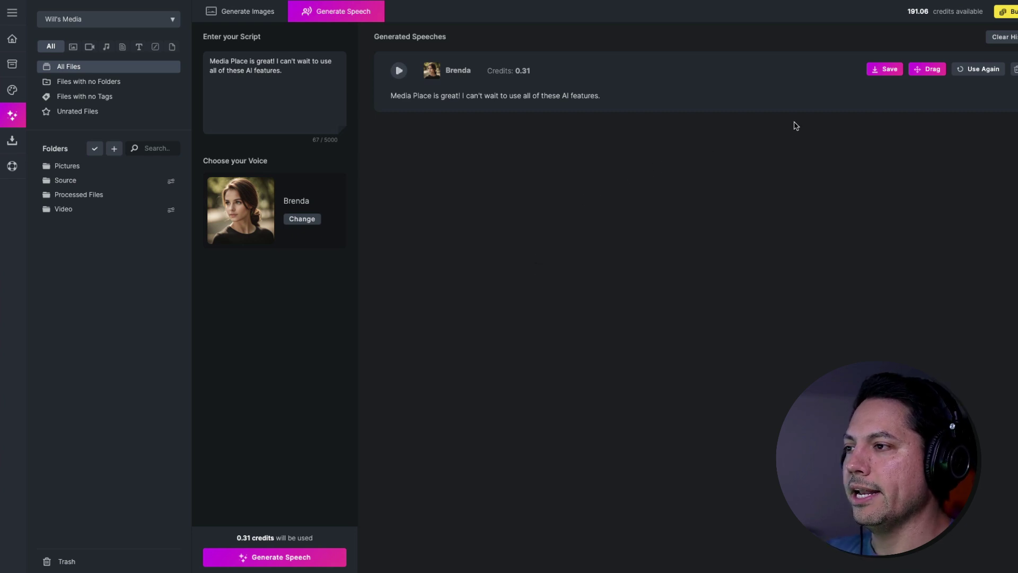
{"action": "left_click", "coordinate": [881, 71]}
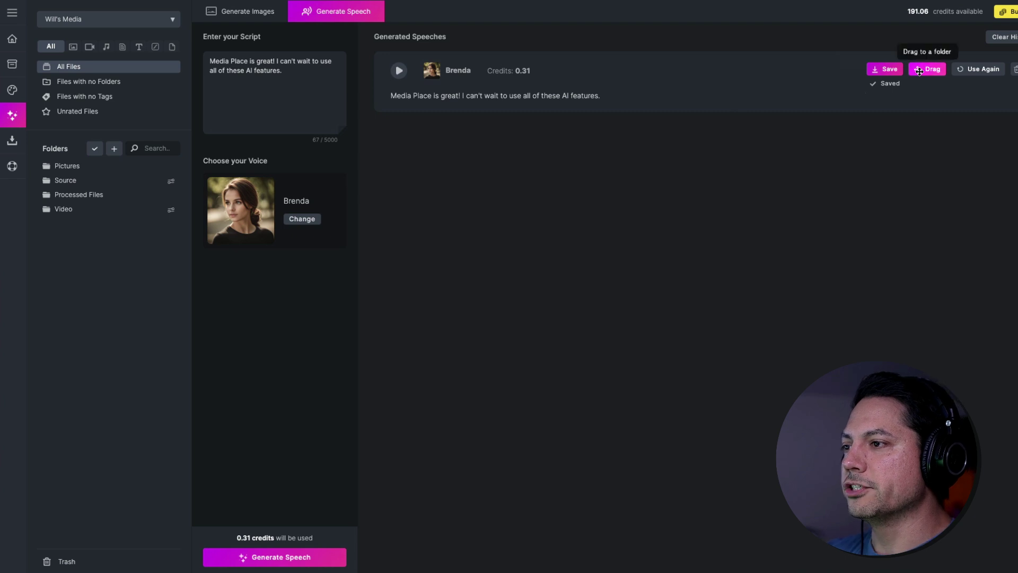
{"action": "left_click_drag", "start_coordinate": [919, 71], "coordinate": [68, 212]}
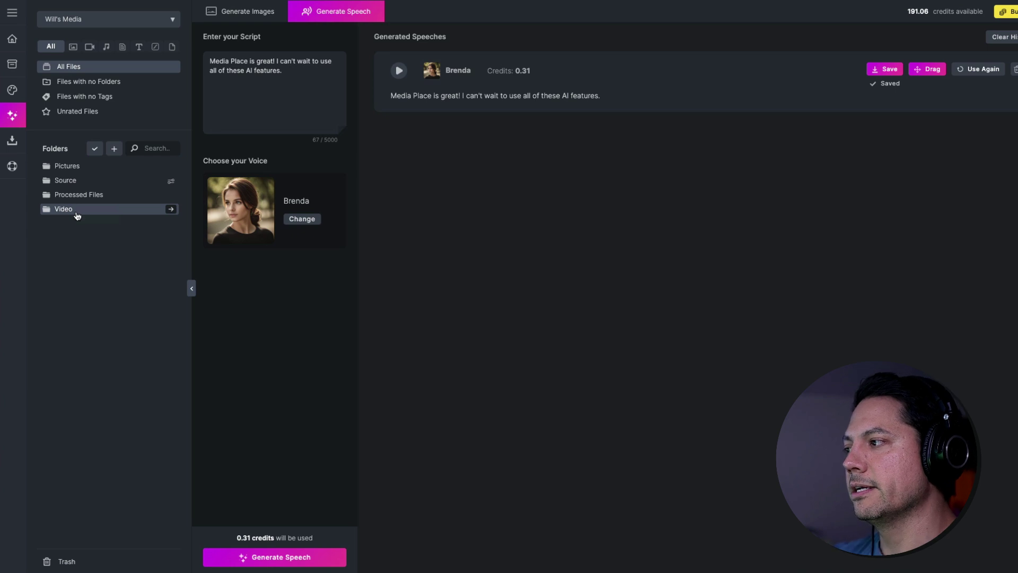